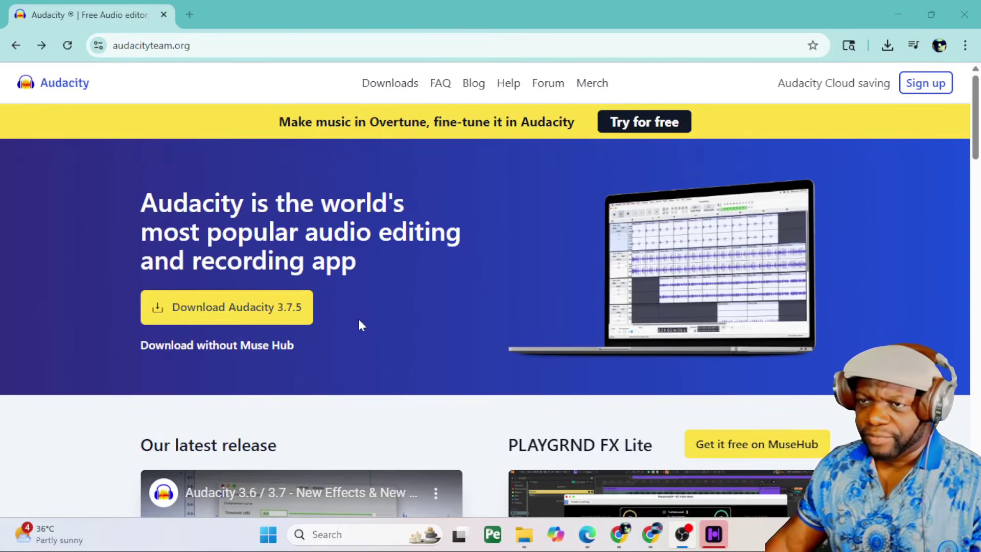
Download the Audacity 3.7.5 Windows installer without Muse Hub from audacityteam.org.
{"action": "left_click", "coordinate": [258, 308]}
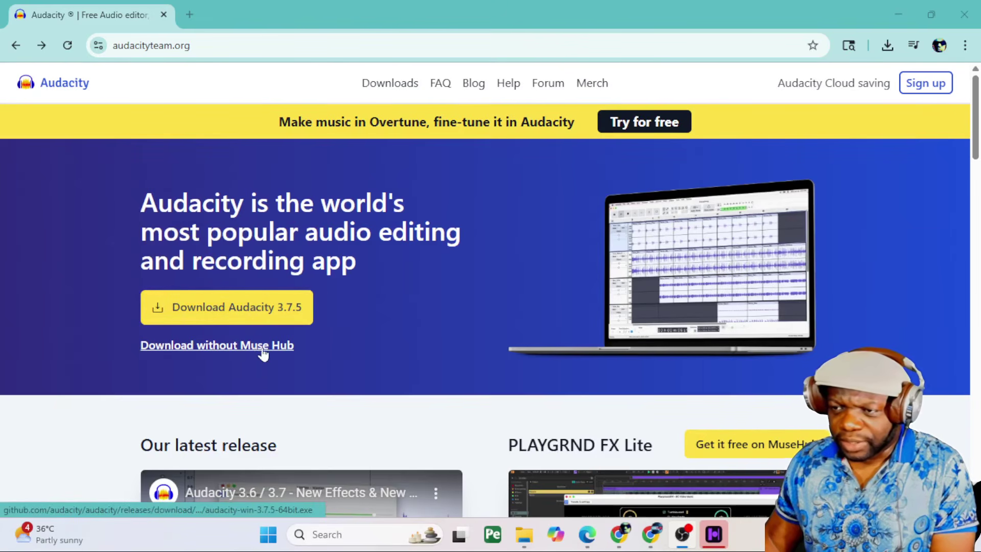
{"action": "scroll", "coordinate": [280, 353], "scroll_direction": "down", "scroll_amount": 1}
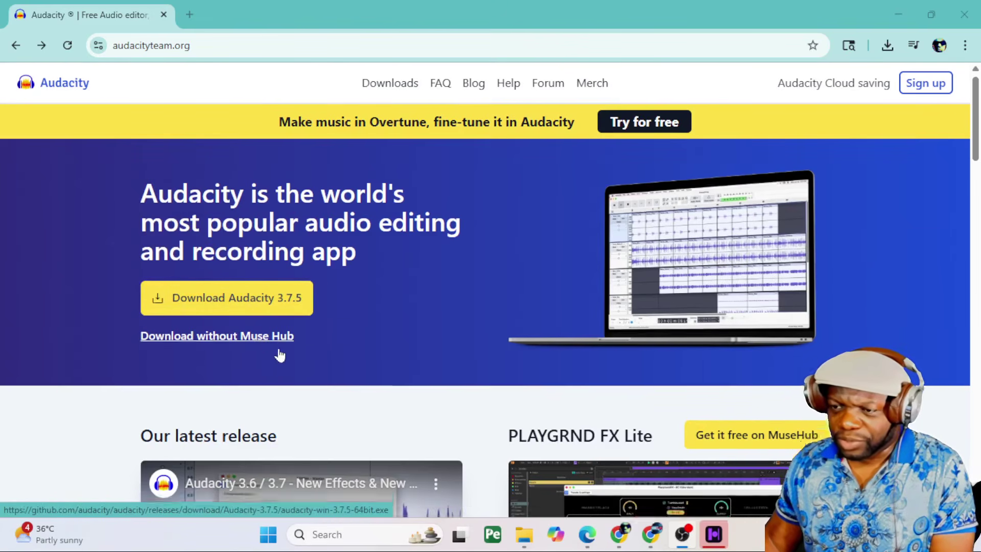
{"action": "scroll", "coordinate": [265, 325], "scroll_direction": "up", "scroll_amount": 1}
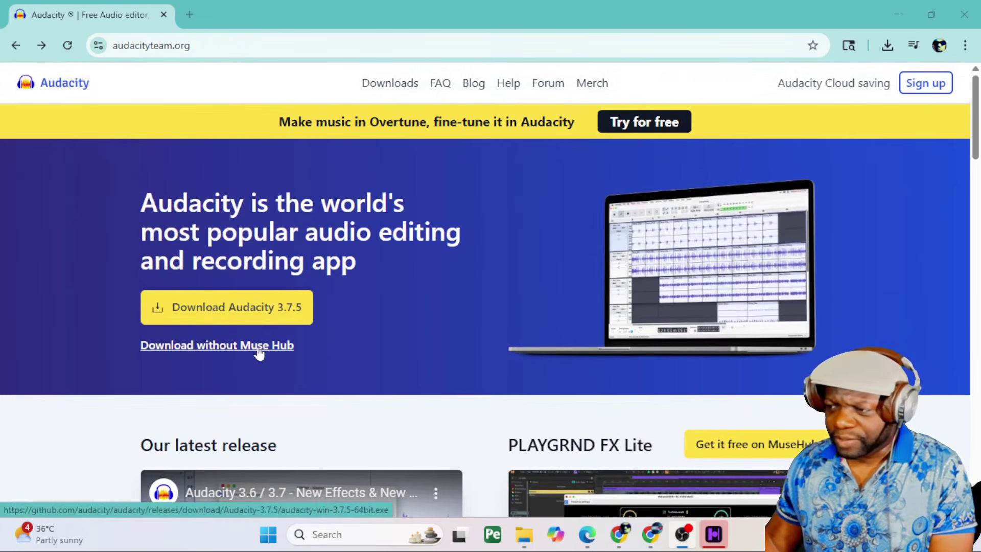
{"action": "scroll", "coordinate": [387, 372], "scroll_direction": "down", "scroll_amount": 4}
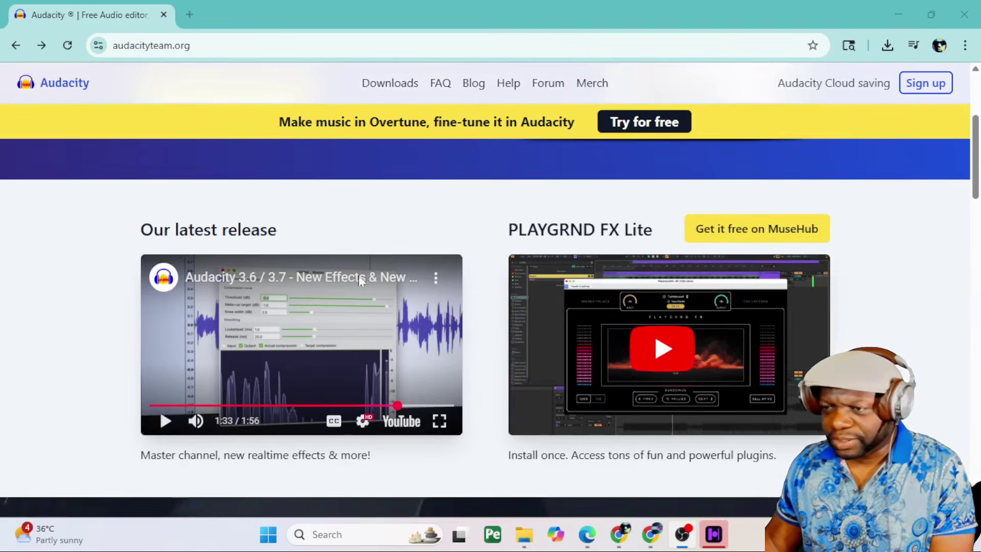
{"action": "scroll", "coordinate": [304, 291], "scroll_direction": "up", "scroll_amount": 4}
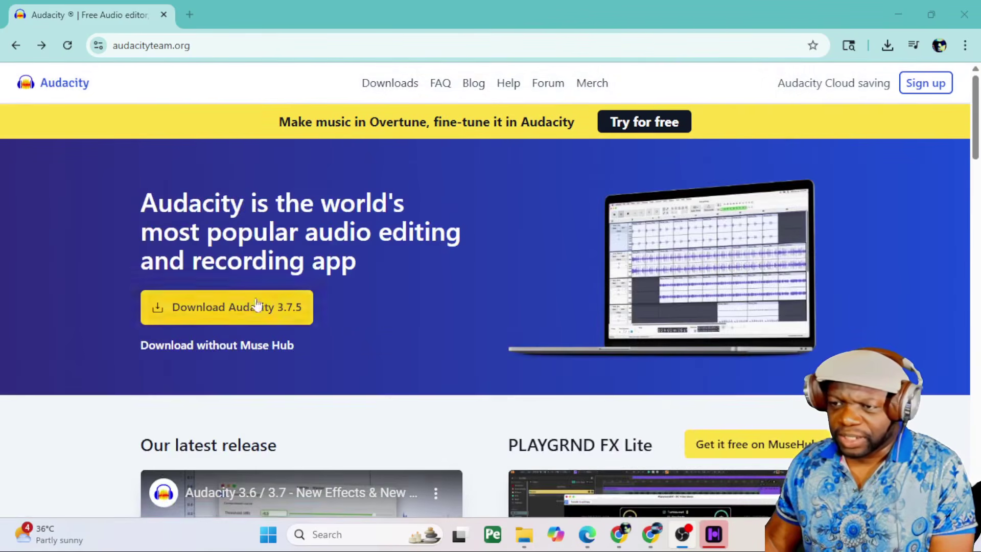
{"action": "left_click", "coordinate": [219, 346]}
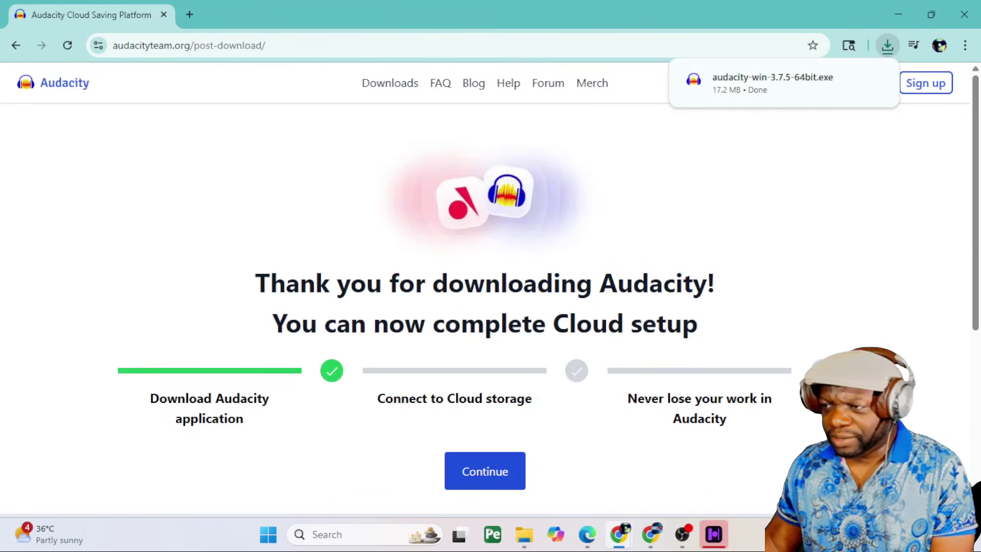
Run the downloaded audacity-win-3.7.5-64bit.exe installer and accept English as the setup language.
{"action": "mouse_move", "coordinate": [793, 91]}
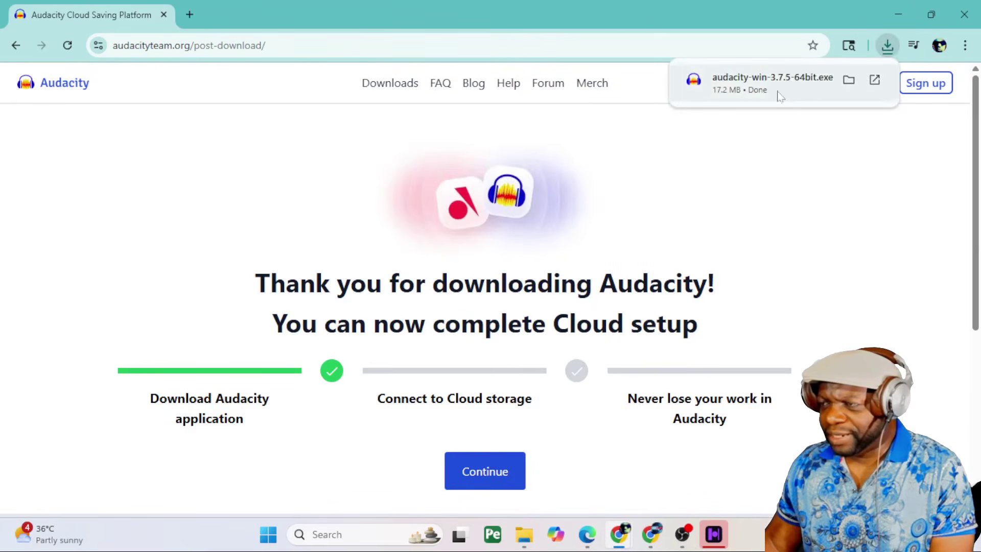
{"action": "left_click", "coordinate": [780, 97]}
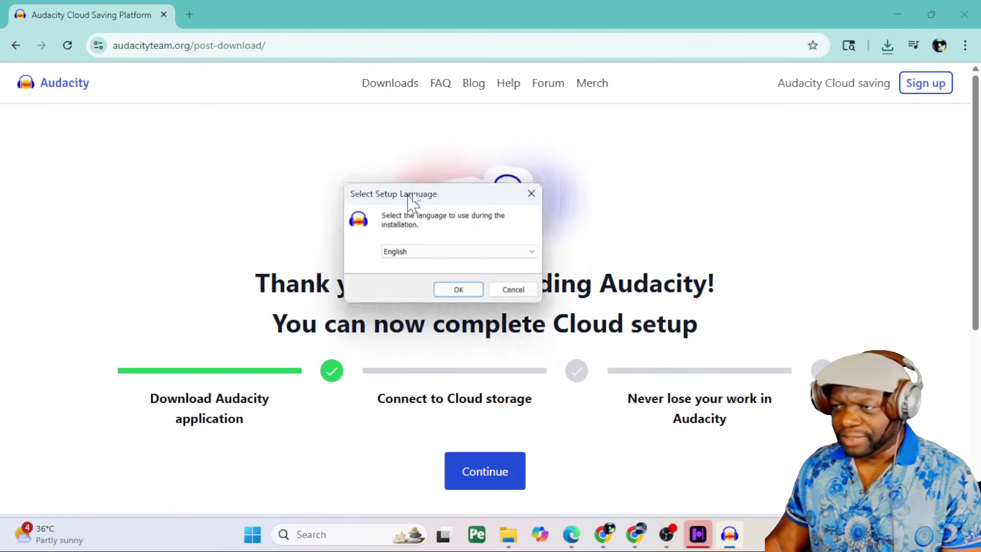
{"action": "left_click_drag", "start_coordinate": [470, 201], "coordinate": [504, 217]}
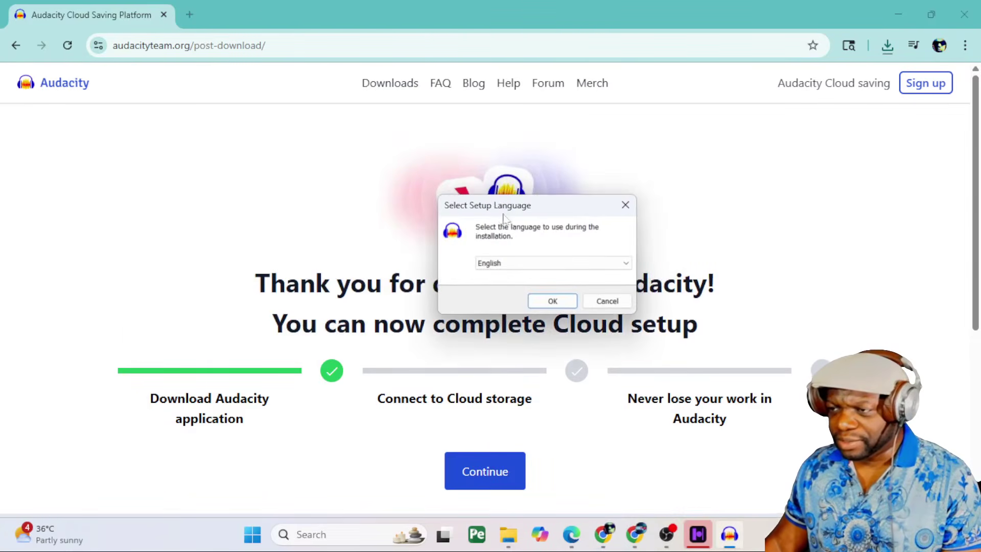
{"action": "left_click", "coordinate": [553, 301]}
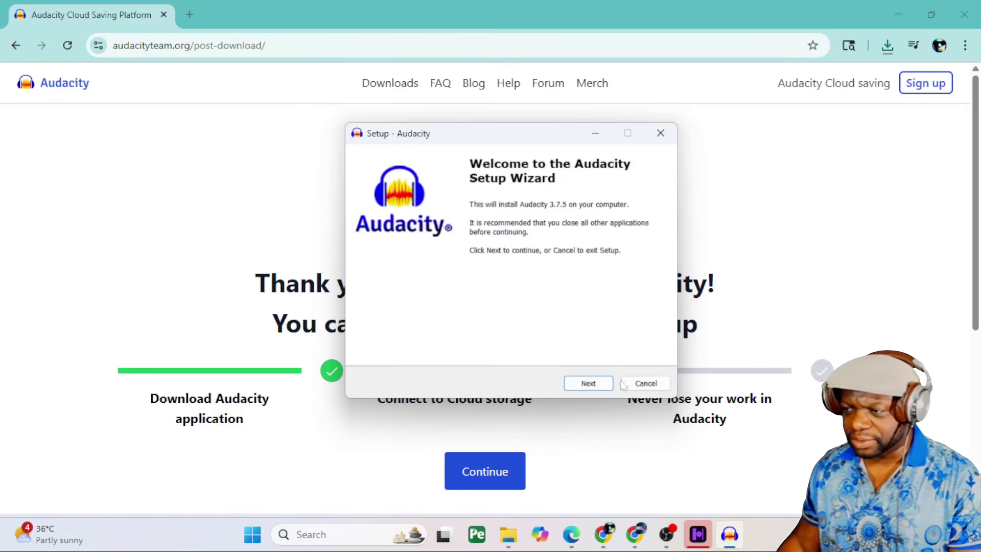
Install Audacity into C:\Program Files\Audacity with a desktop shortcut, and finish setup with Launch Audacity enabled.
{"action": "left_click", "coordinate": [589, 383]}
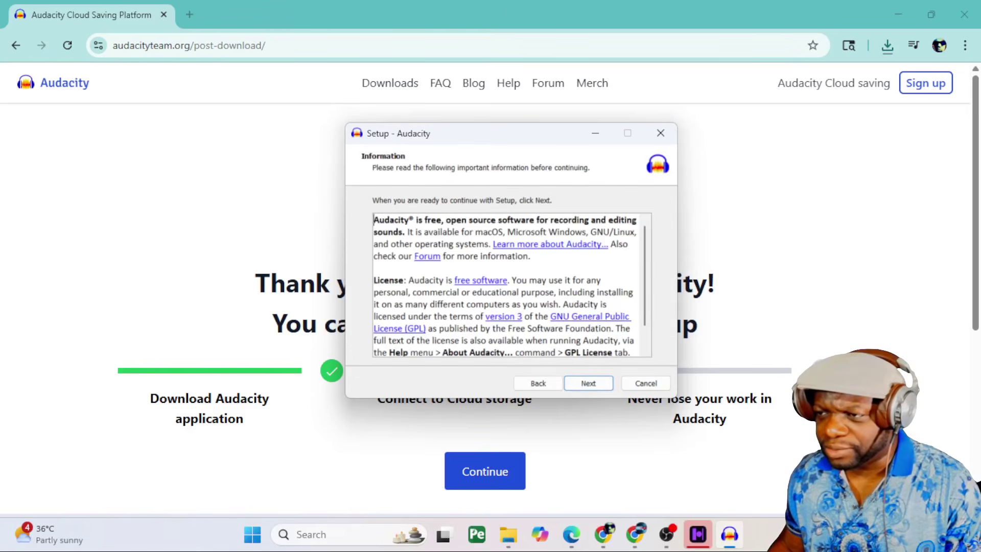
{"action": "scroll", "coordinate": [510, 284], "scroll_direction": "down", "scroll_amount": 2}
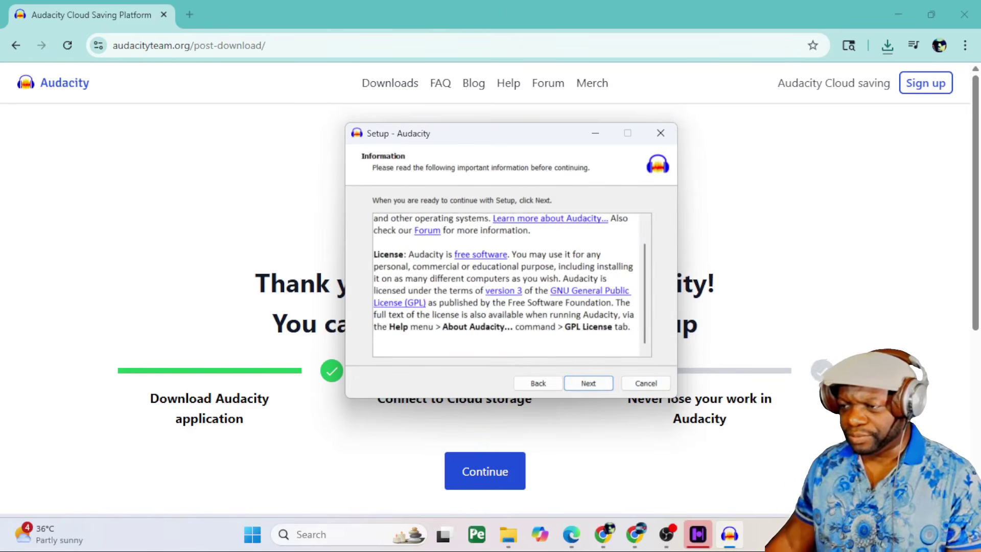
{"action": "left_click", "coordinate": [589, 383]}
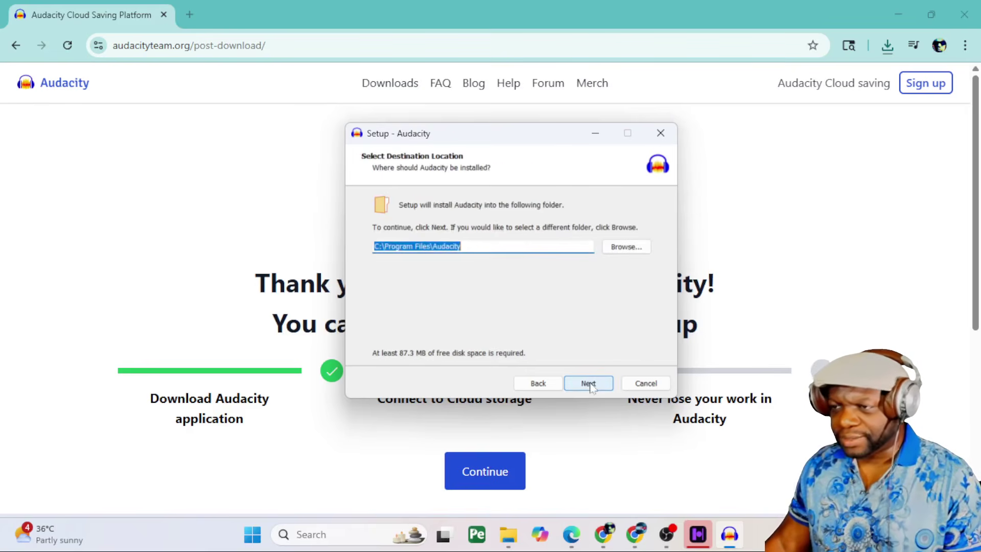
{"action": "left_click", "coordinate": [588, 384]}
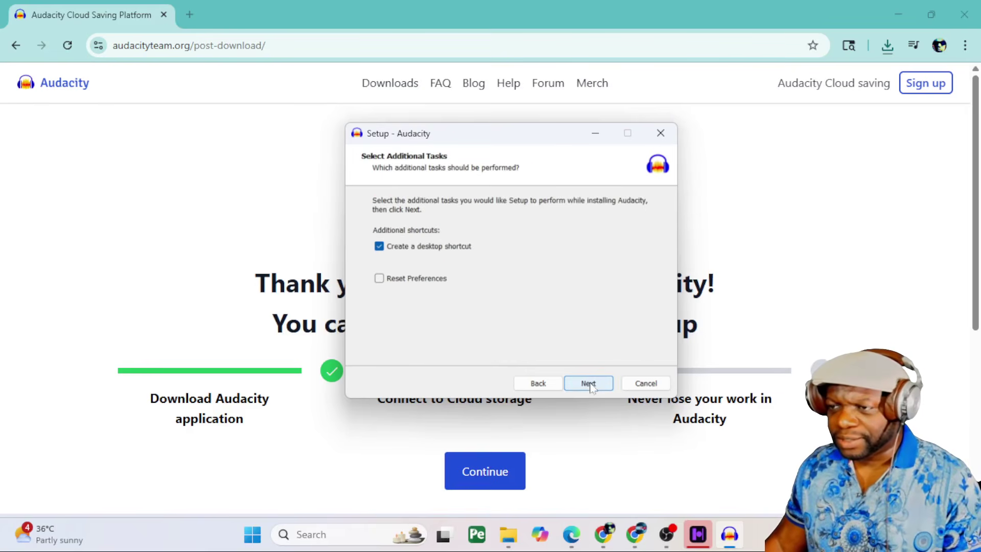
{"action": "left_click", "coordinate": [588, 384]}
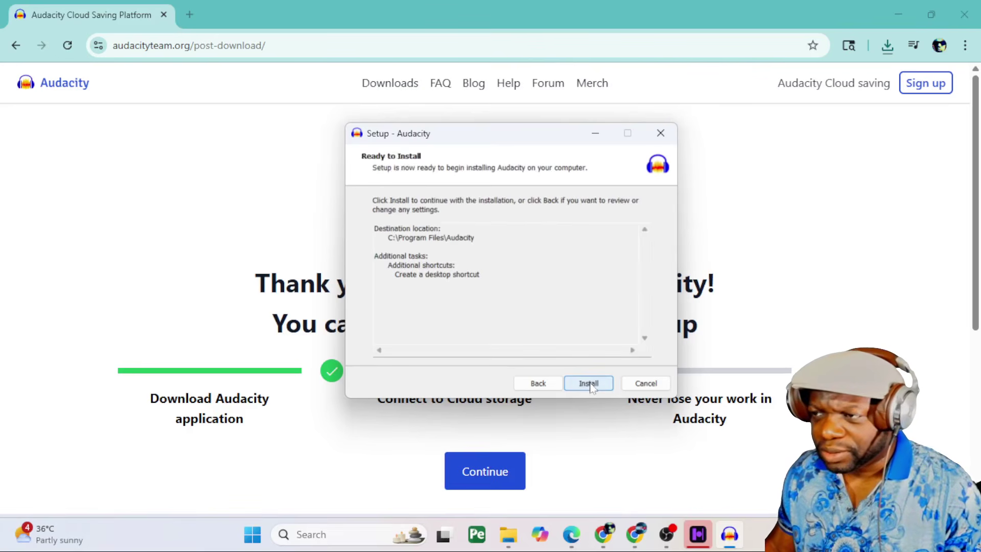
{"action": "left_click", "coordinate": [589, 383]}
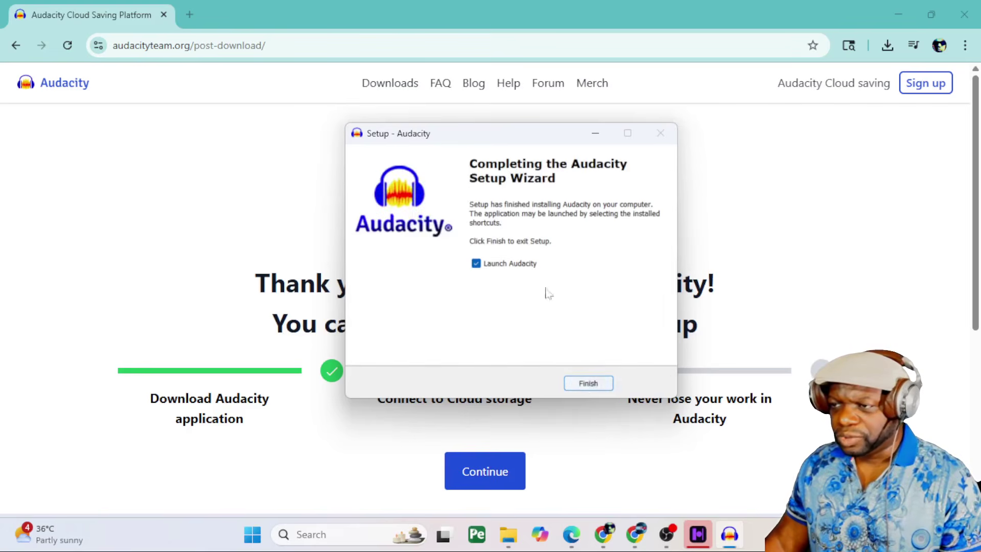
{"action": "left_click", "coordinate": [588, 383]}
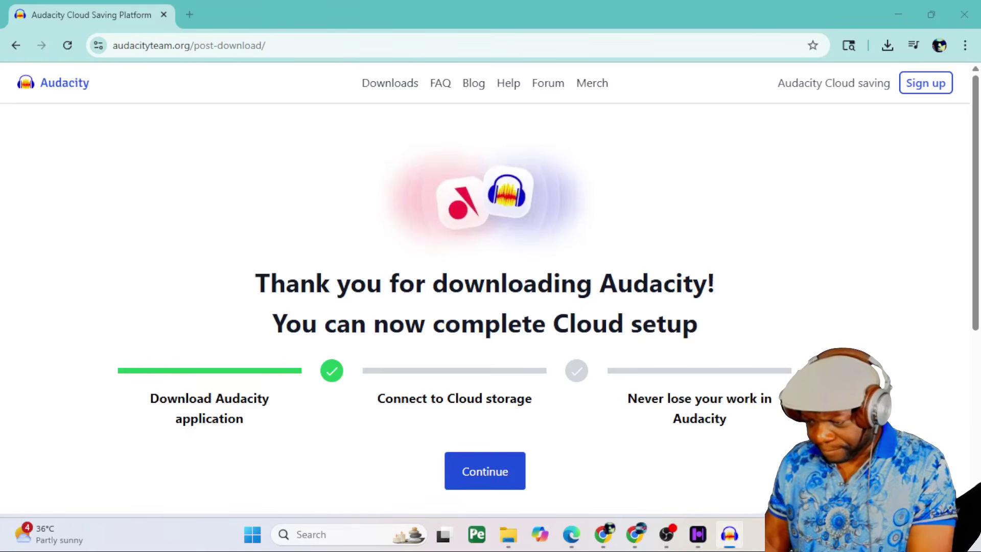
Quit the Hybrid 3 activation window during the plugin scan and allow Audacity network access through Windows Firewall.
{"action": "left_click_drag", "start_coordinate": [0, 154], "coordinate": [426, 12]}
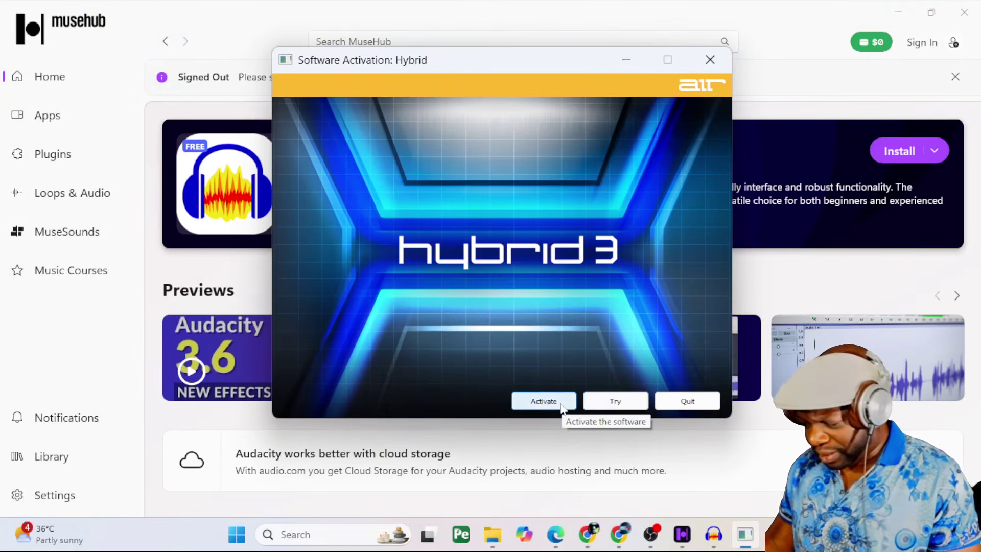
{"action": "left_click", "coordinate": [684, 401]}
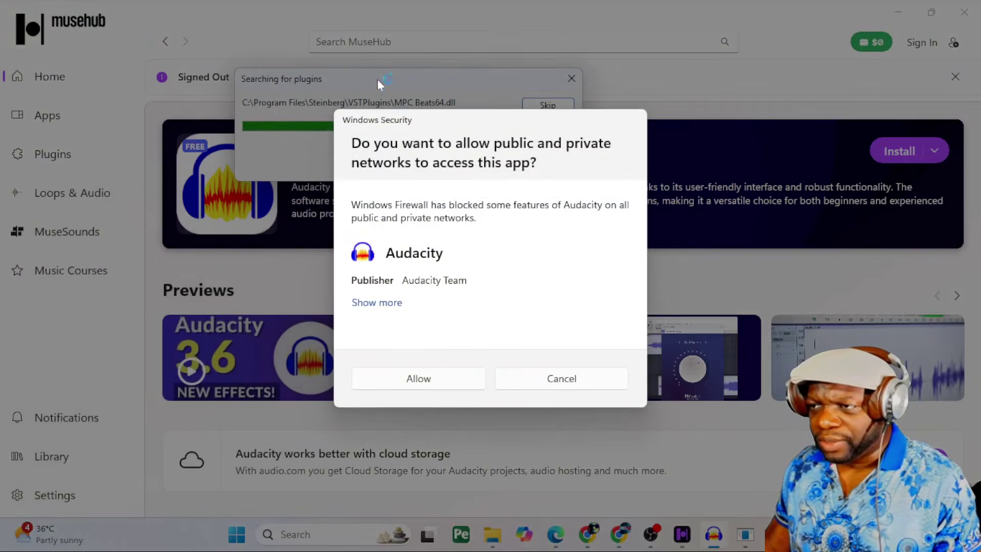
{"action": "left_click", "coordinate": [423, 382]}
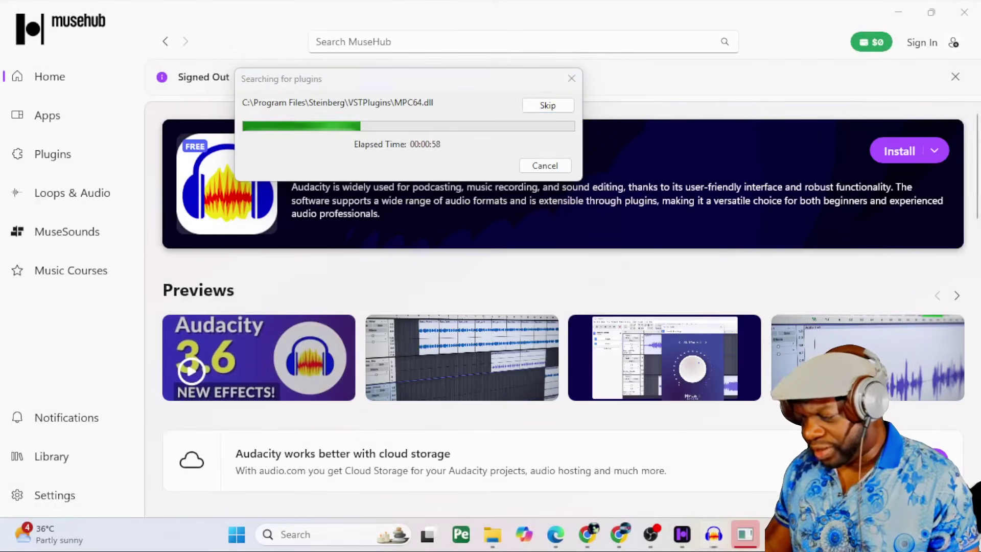
Quit the MPC and Mini Grand software activation windows without activating either plugin.
{"action": "left_click_drag", "start_coordinate": [148, 282], "coordinate": [495, 126]}
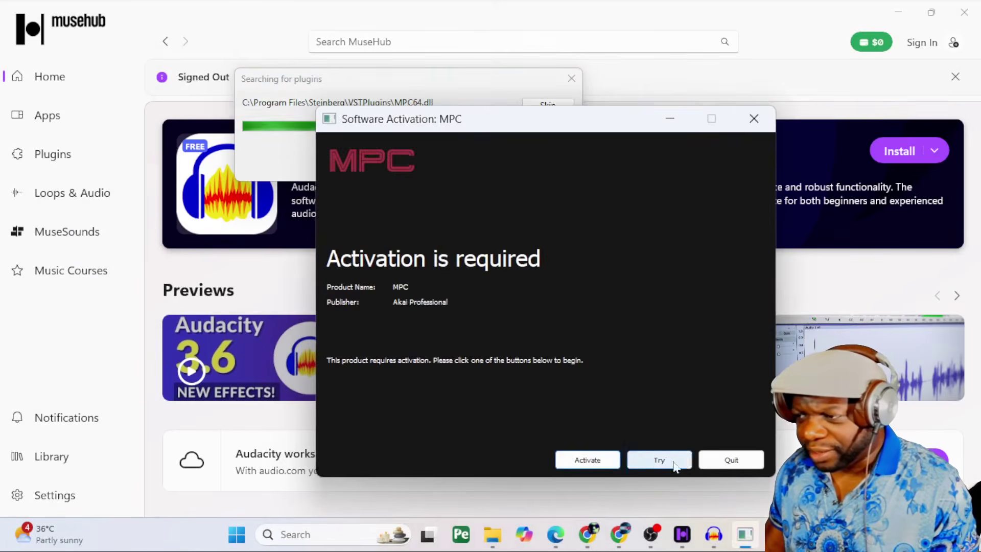
{"action": "left_click", "coordinate": [726, 459]}
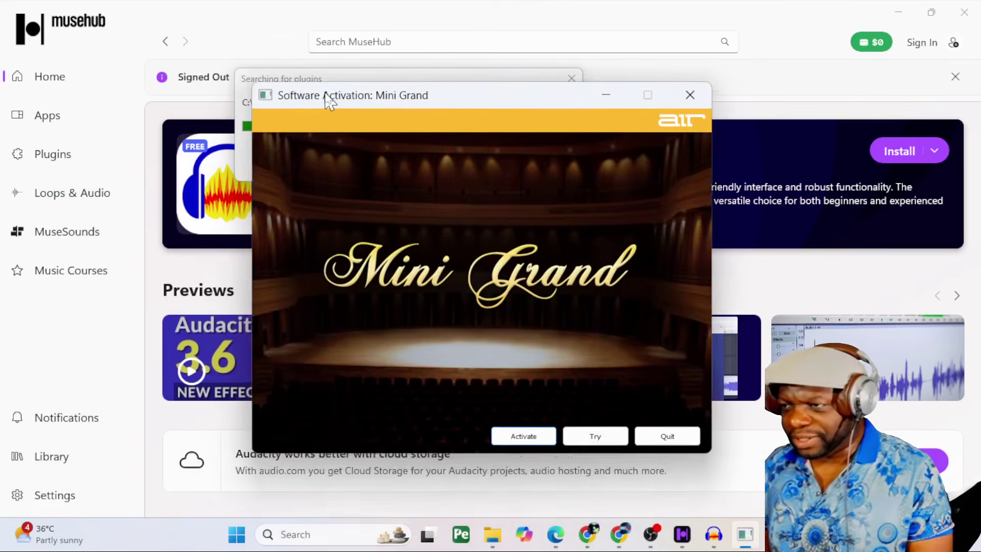
{"action": "left_click_drag", "start_coordinate": [325, 94], "coordinate": [332, 111]}
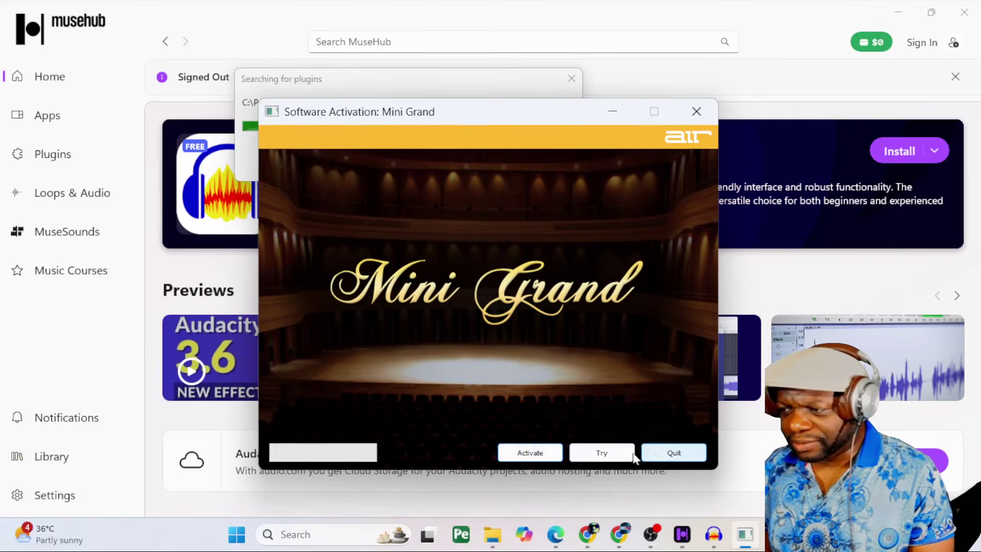
{"action": "left_click", "coordinate": [665, 454]}
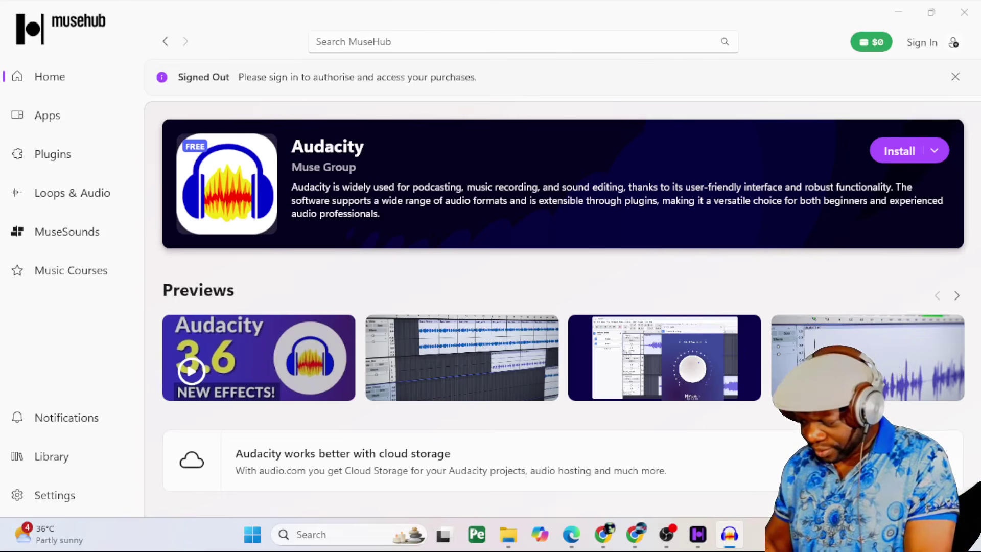
Disable the usage-tracking UUID and continue without enabling the incompatible plugins.
{"action": "left_click_drag", "start_coordinate": [198, 297], "coordinate": [621, 159]}
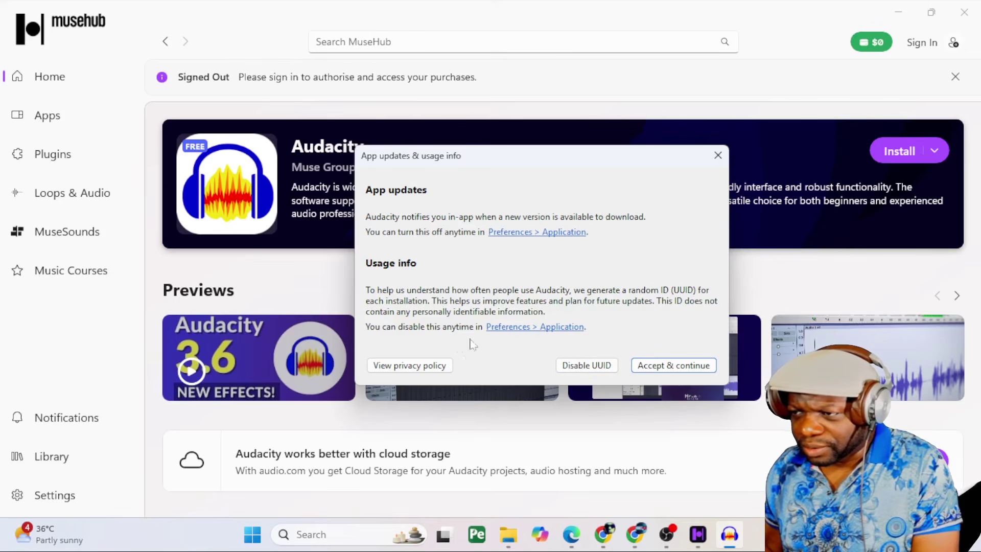
{"action": "left_click", "coordinate": [602, 369]}
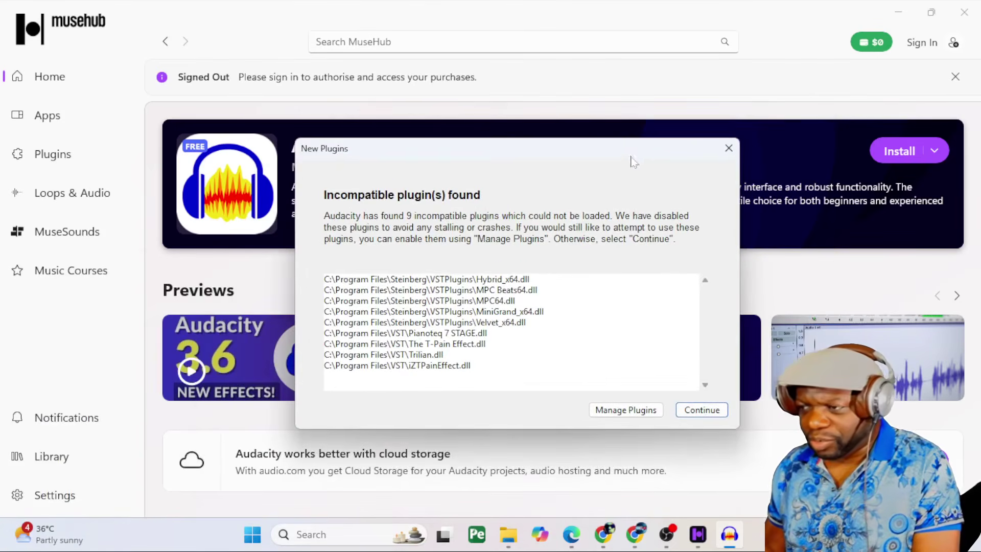
{"action": "left_click", "coordinate": [688, 411]}
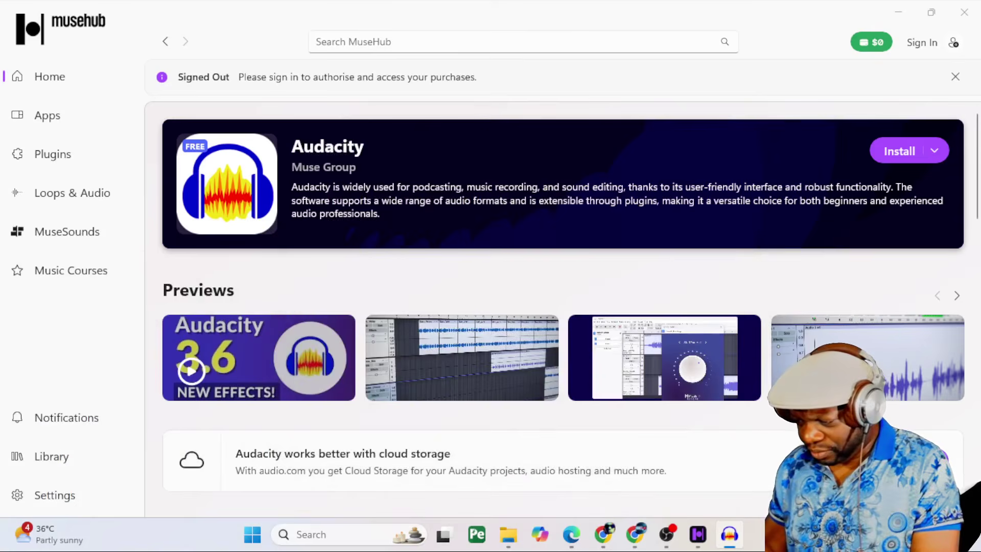
Dismiss the welcome window without completing cloud setup, and add a new mono track to the empty project.
{"action": "left_click_drag", "start_coordinate": [254, 136], "coordinate": [533, 55]}
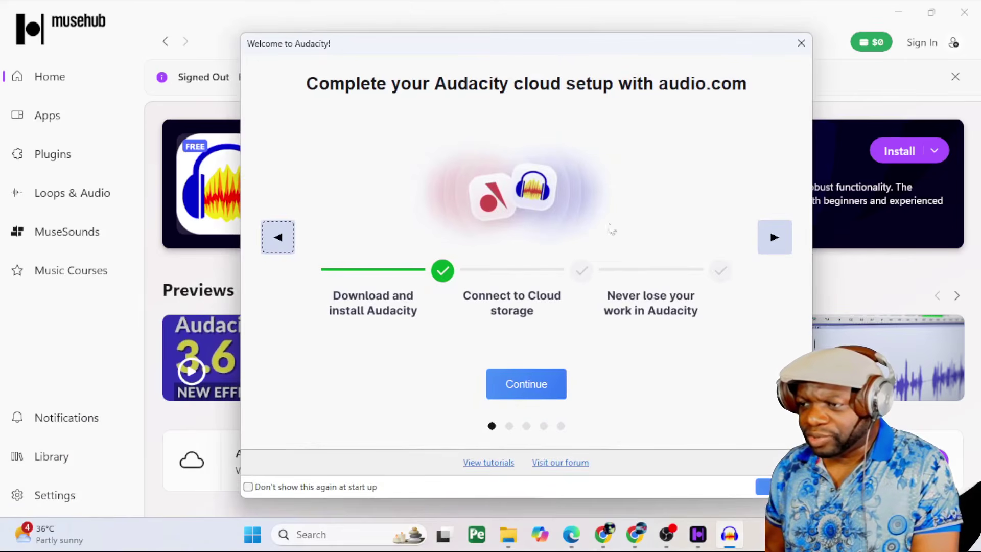
{"action": "left_click", "coordinate": [801, 44]}
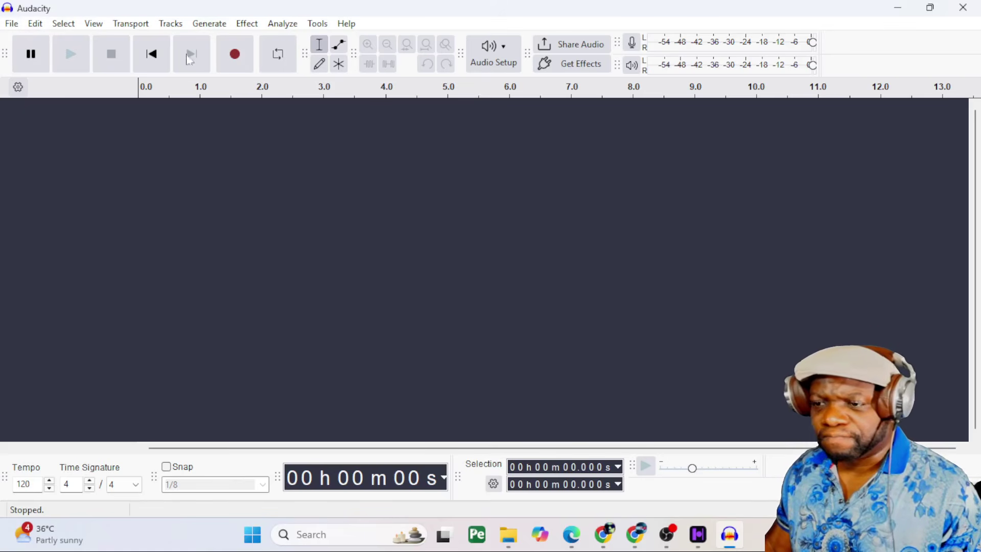
{"action": "left_click", "coordinate": [171, 23]}
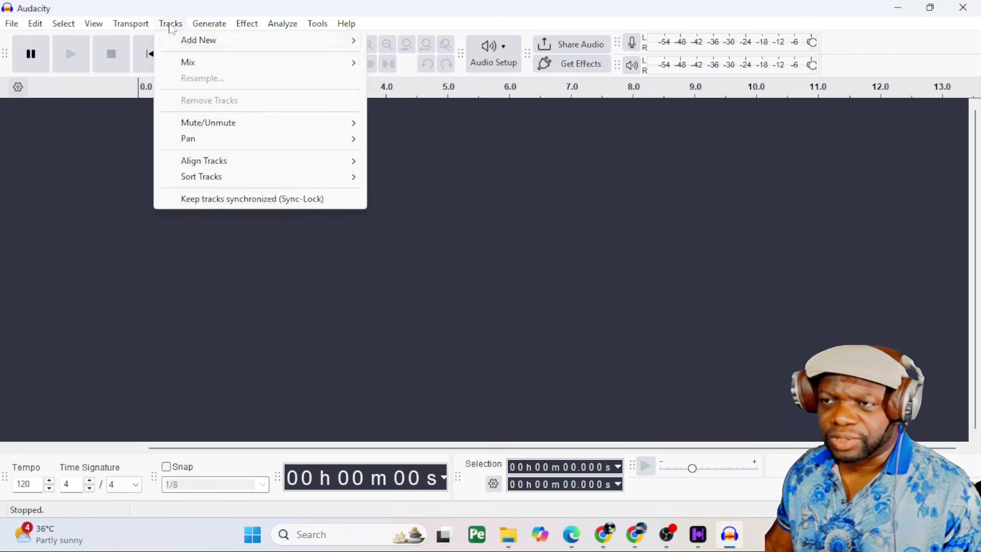
{"action": "mouse_move", "coordinate": [212, 42]}
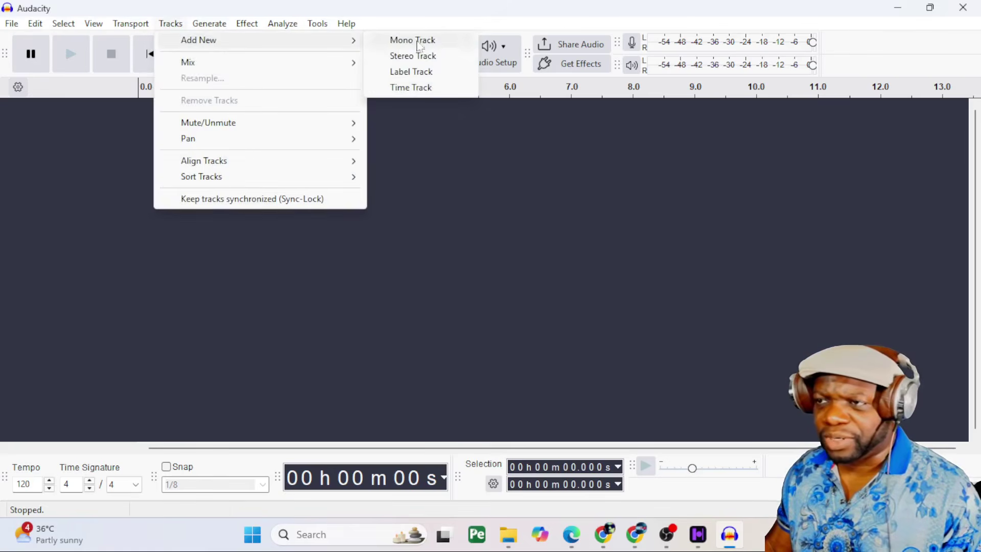
{"action": "left_click", "coordinate": [415, 40]}
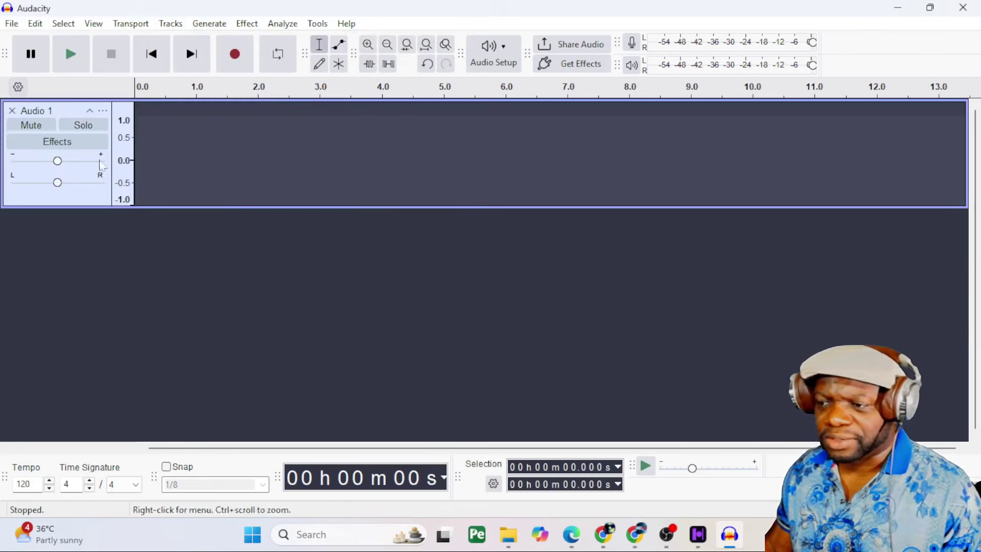
Import all the stem files, from Backing Vocals to Keyboard, from the AI hippos Stems folder in Downloads into the project.
{"action": "key", "text": "super+e"}
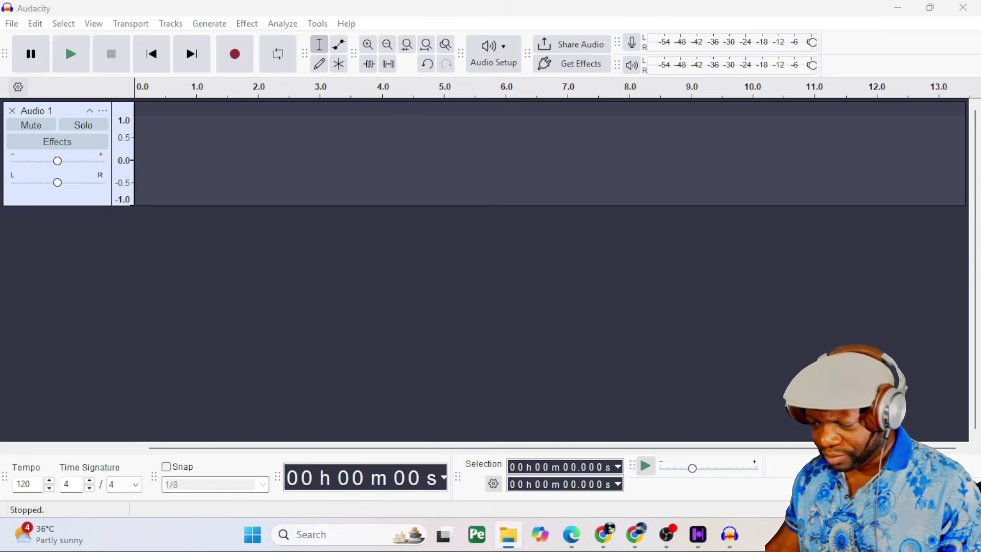
{"action": "left_click_drag", "start_coordinate": [0, 164], "coordinate": [674, 101]}
{"action": "left_click", "coordinate": [641, 231]}
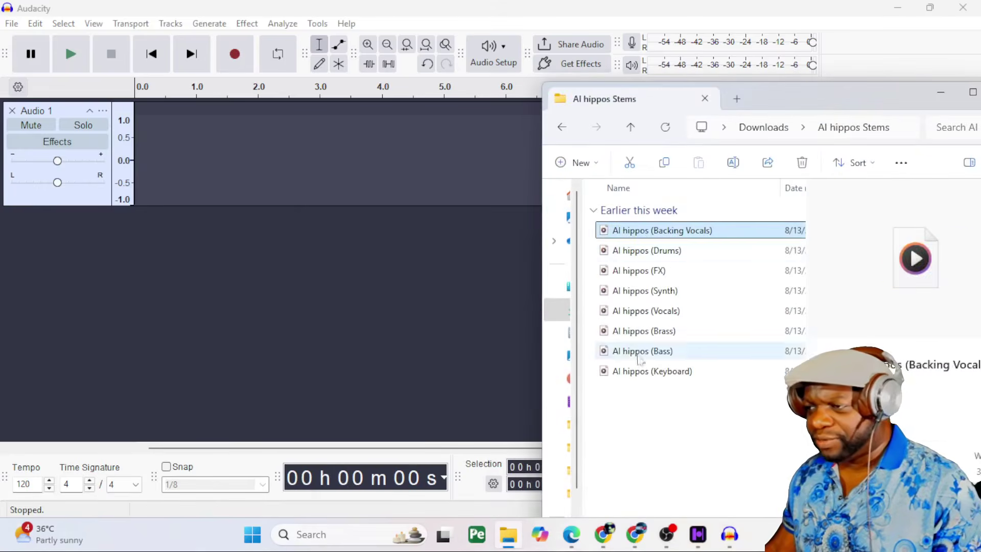
{"action": "left_click", "coordinate": [636, 372], "text": "shift"}
{"action": "left_click_drag", "start_coordinate": [688, 262], "coordinate": [294, 198]}
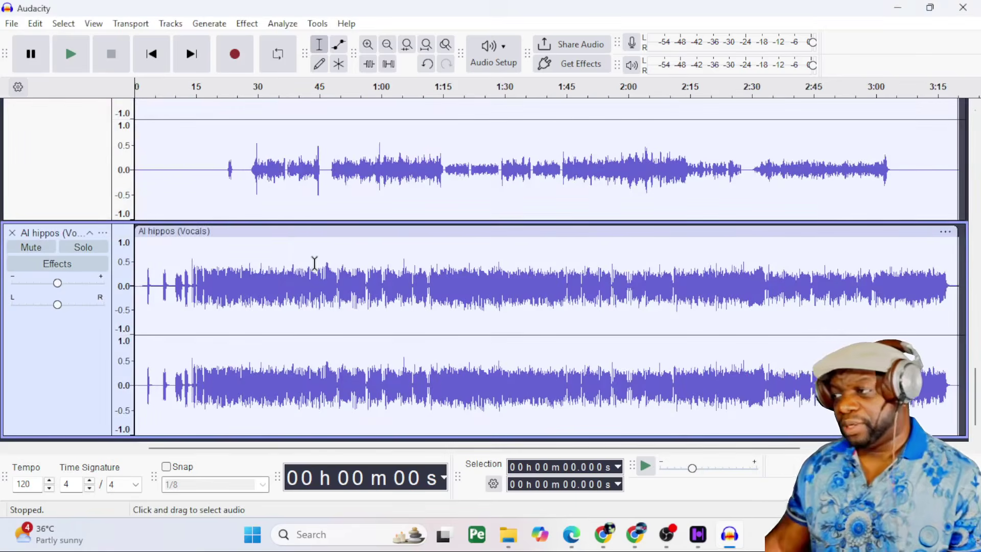
Play the imported stems from the beginning while looking through the tracks, lower the playback speed slightly, and stop playback.
{"action": "scroll", "coordinate": [314, 263], "scroll_direction": "up", "scroll_amount": 3}
{"action": "scroll", "coordinate": [314, 263], "scroll_direction": "up", "scroll_amount": 10}
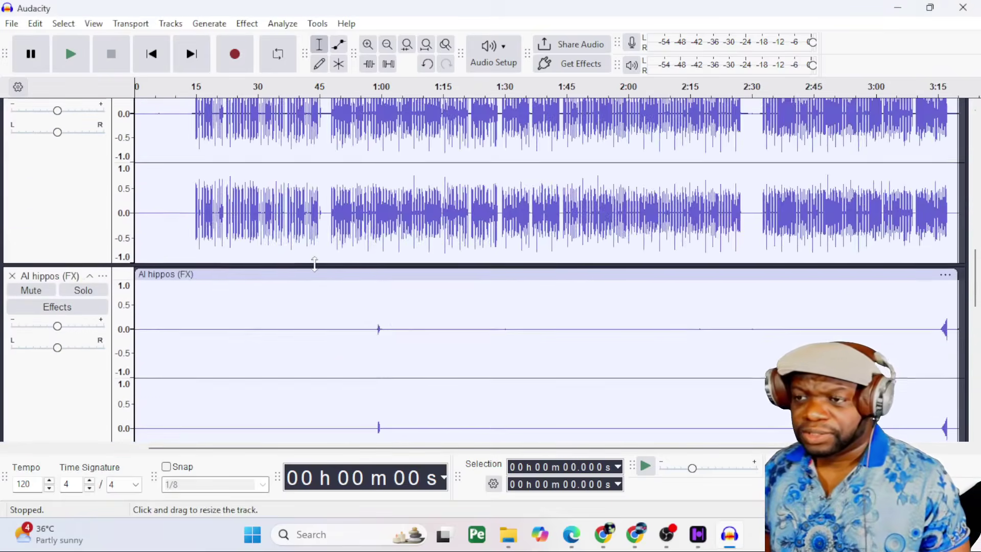
{"action": "scroll", "coordinate": [313, 264], "scroll_direction": "up", "scroll_amount": 3}
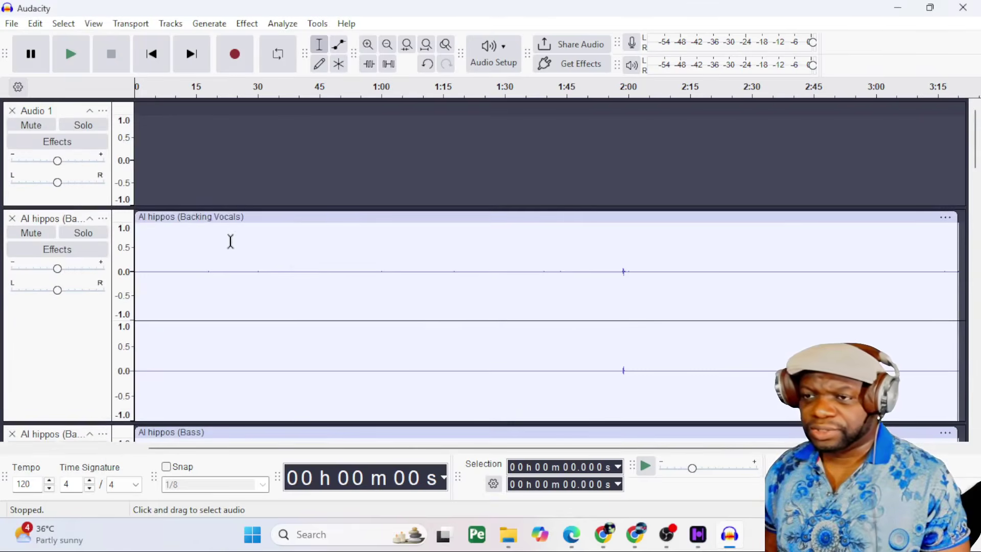
{"action": "scroll", "coordinate": [182, 229], "scroll_direction": "down", "scroll_amount": 3}
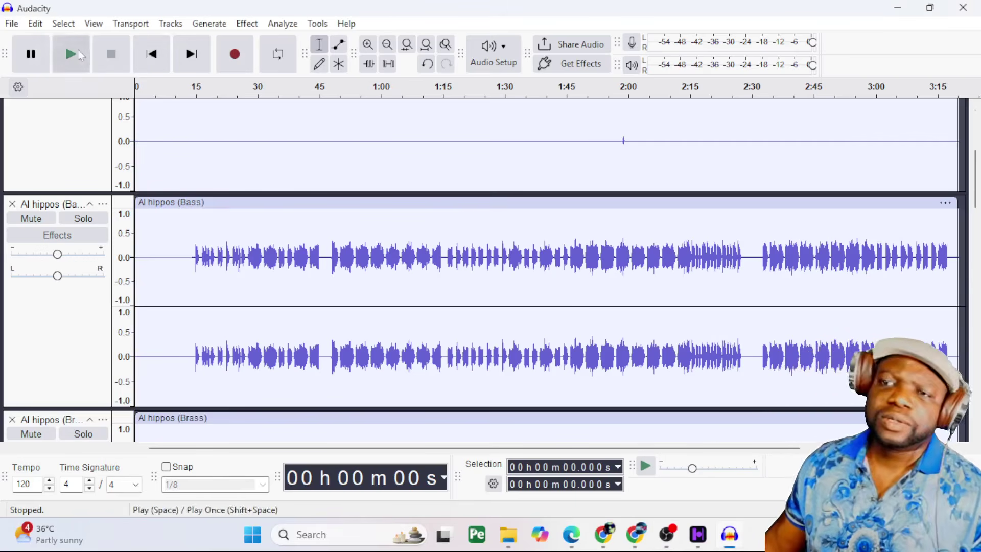
{"action": "left_click", "coordinate": [77, 53]}
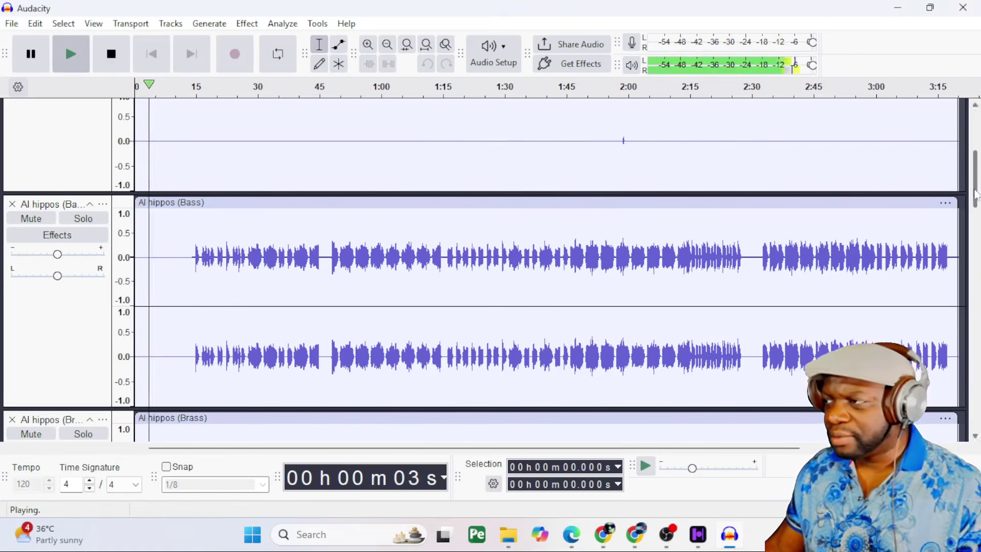
{"action": "left_click_drag", "start_coordinate": [976, 196], "coordinate": [977, 261]}
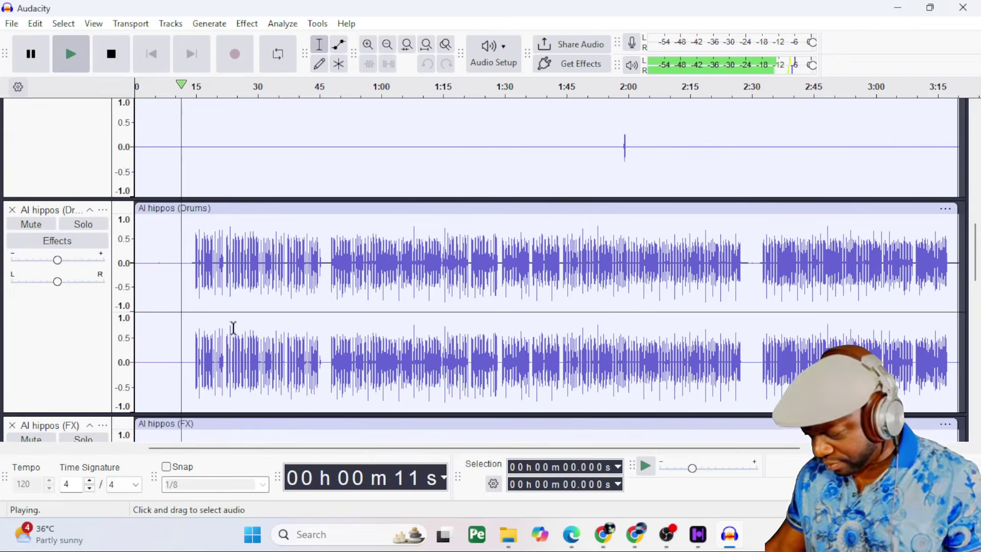
{"action": "left_click_drag", "start_coordinate": [692, 468], "coordinate": [671, 469]}
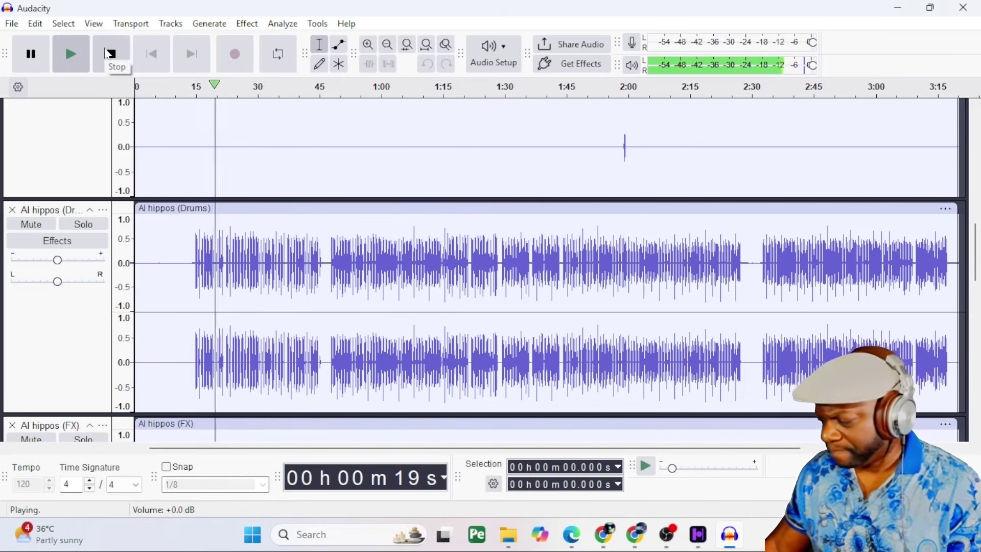
{"action": "left_click", "coordinate": [108, 53]}
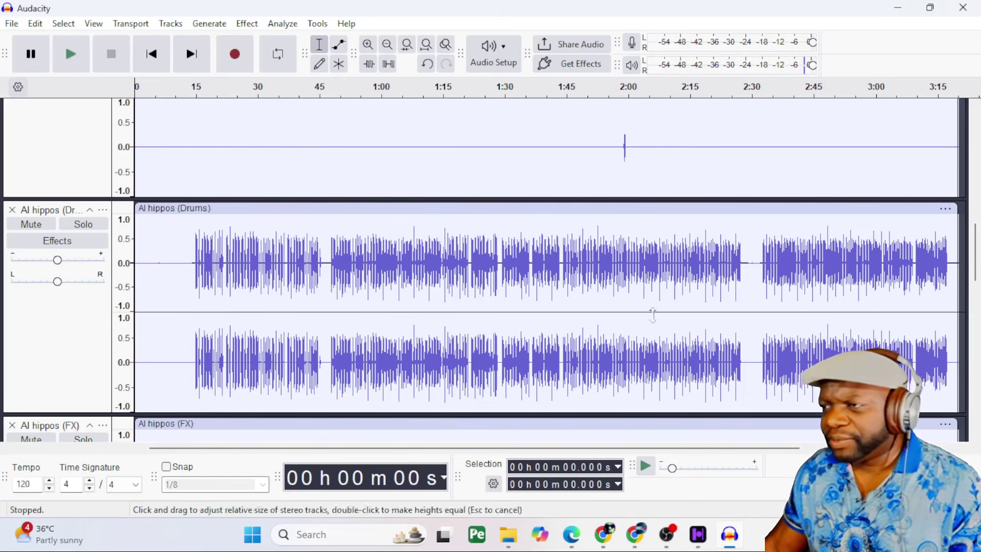
{"action": "left_click_drag", "start_coordinate": [975, 271], "coordinate": [979, 195]}
{"action": "left_click", "coordinate": [754, 246]}
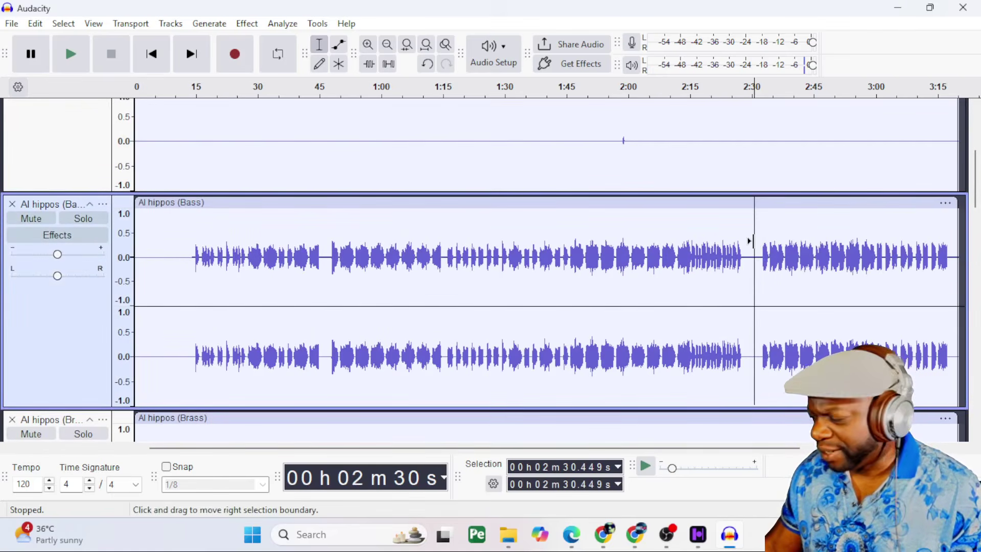
{"action": "right_click", "coordinate": [750, 240]}
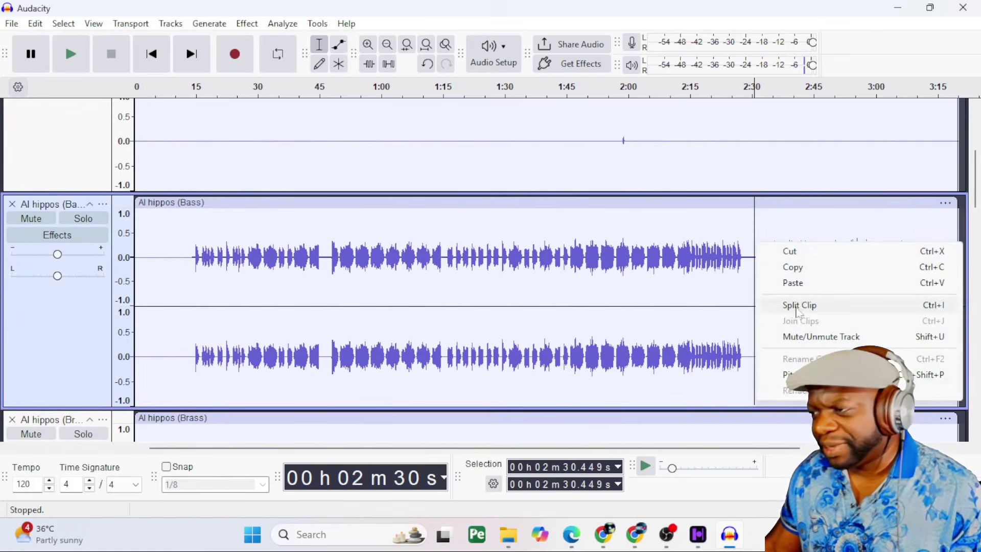
{"action": "left_click", "coordinate": [178, 229]}
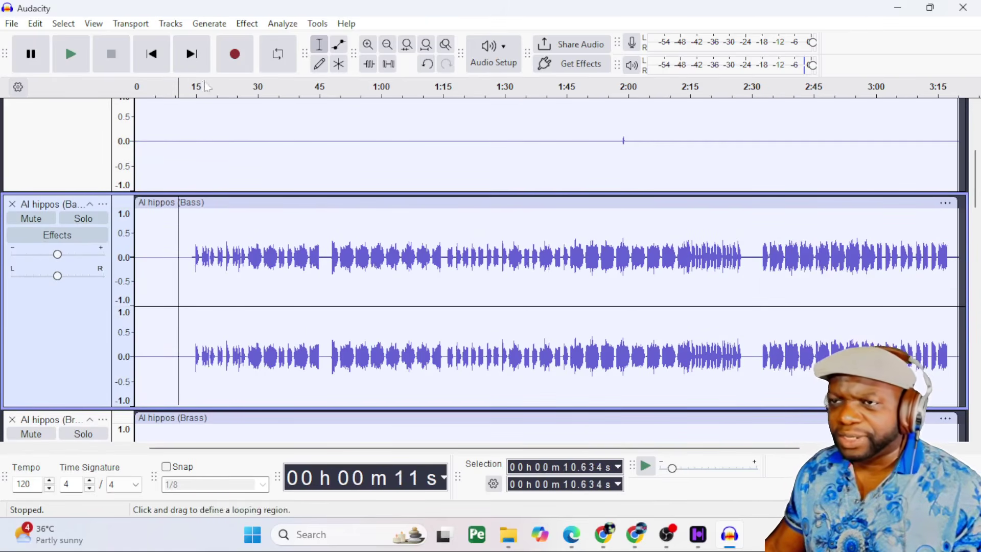
{"action": "left_click", "coordinate": [151, 54]}
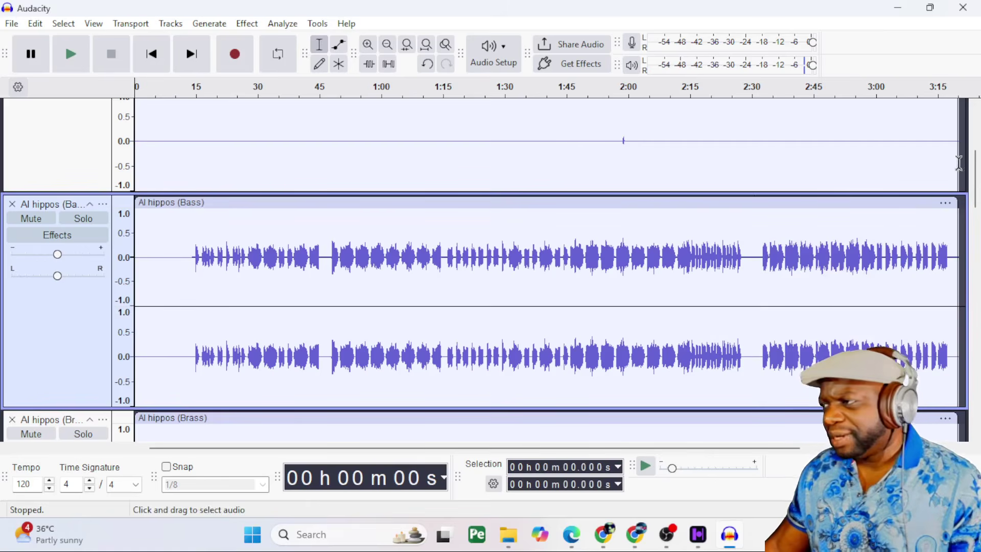
Reduce the heights of the Vocals, Synth, Keyboard and FX tracks so they take less vertical space.
{"action": "left_click_drag", "start_coordinate": [976, 172], "coordinate": [942, 425]}
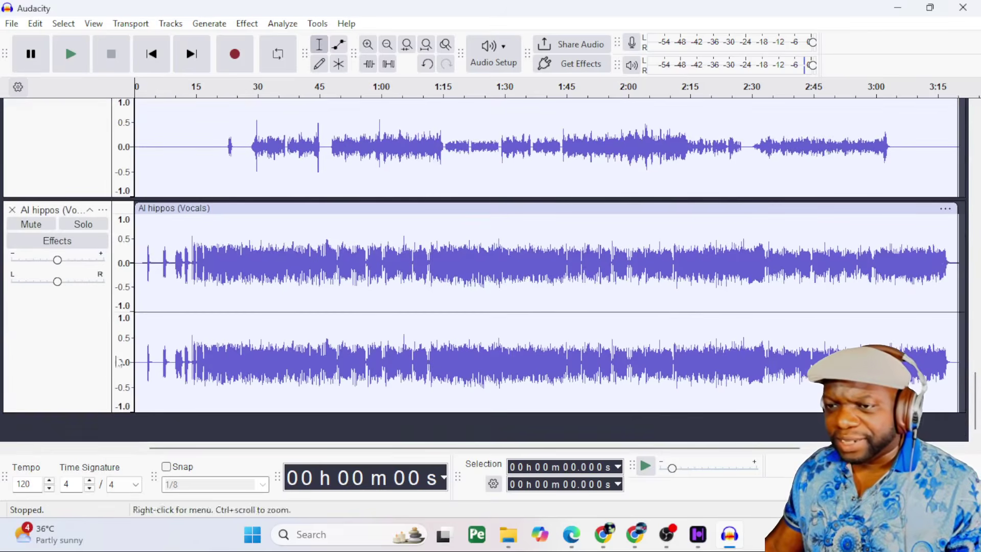
{"action": "left_click_drag", "start_coordinate": [77, 412], "coordinate": [149, 231]}
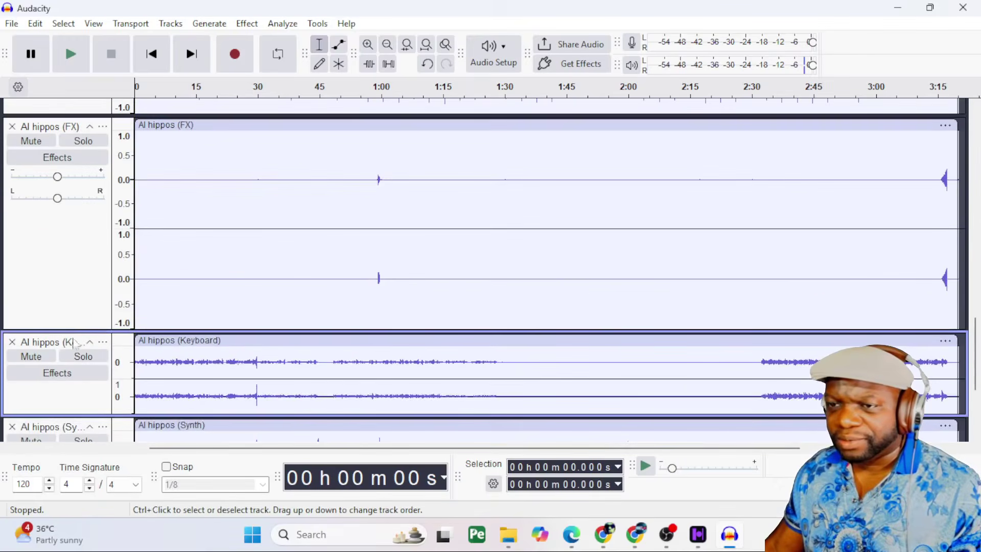
{"action": "left_click_drag", "start_coordinate": [87, 330], "coordinate": [112, 200]}
Select the FX track and shrink the height of the Drums track above it.
{"action": "scroll", "coordinate": [113, 189], "scroll_direction": "up", "scroll_amount": 3}
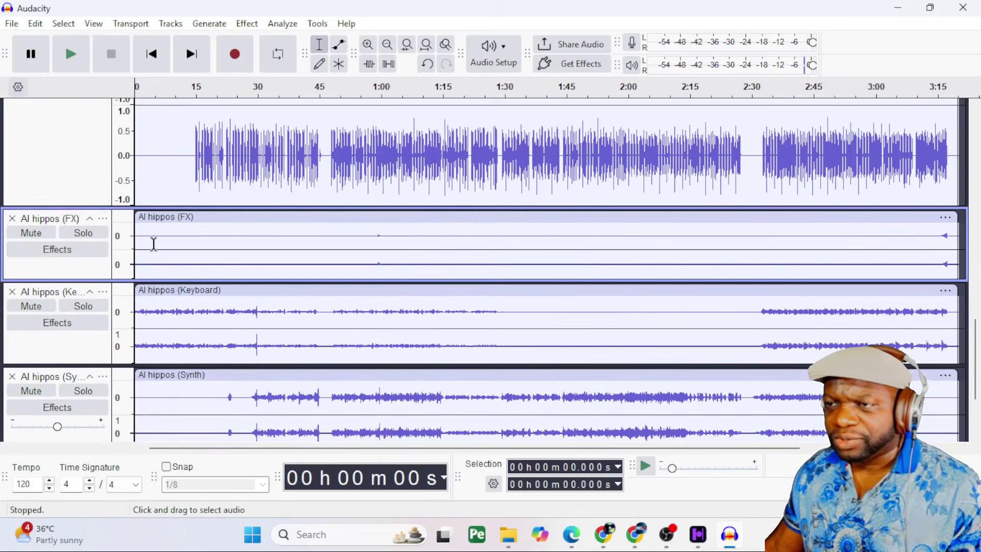
{"action": "left_click", "coordinate": [97, 215]}
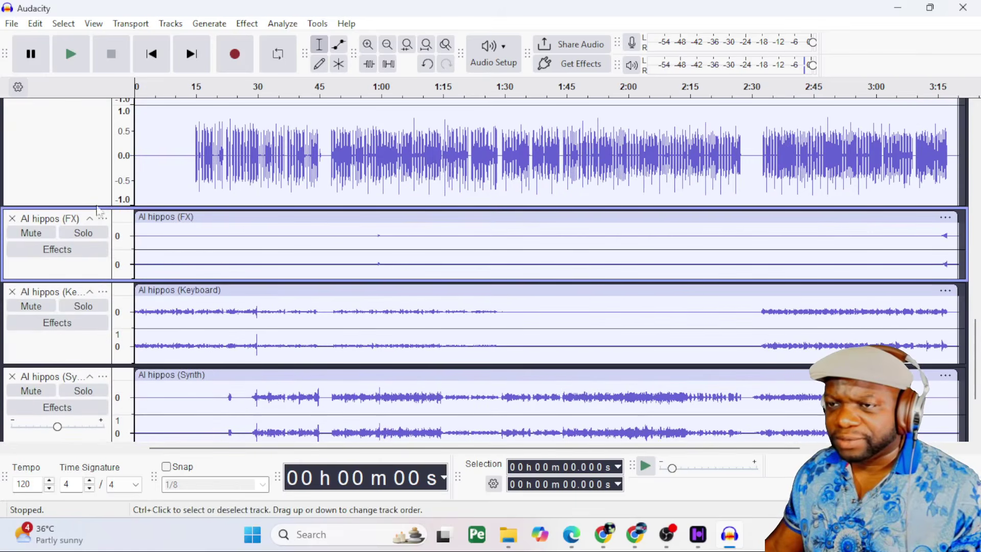
{"action": "left_click", "coordinate": [97, 216]}
{"action": "left_click_drag", "start_coordinate": [99, 206], "coordinate": [100, 117]}
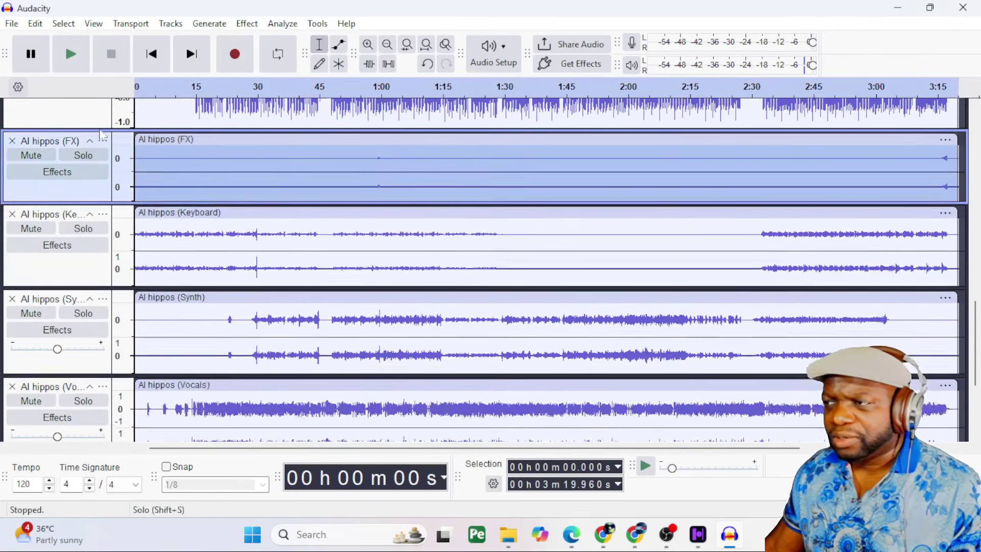
{"action": "scroll", "coordinate": [175, 257], "scroll_direction": "up", "scroll_amount": 10}
{"action": "scroll", "coordinate": [147, 303], "scroll_direction": "down", "scroll_amount": 3}
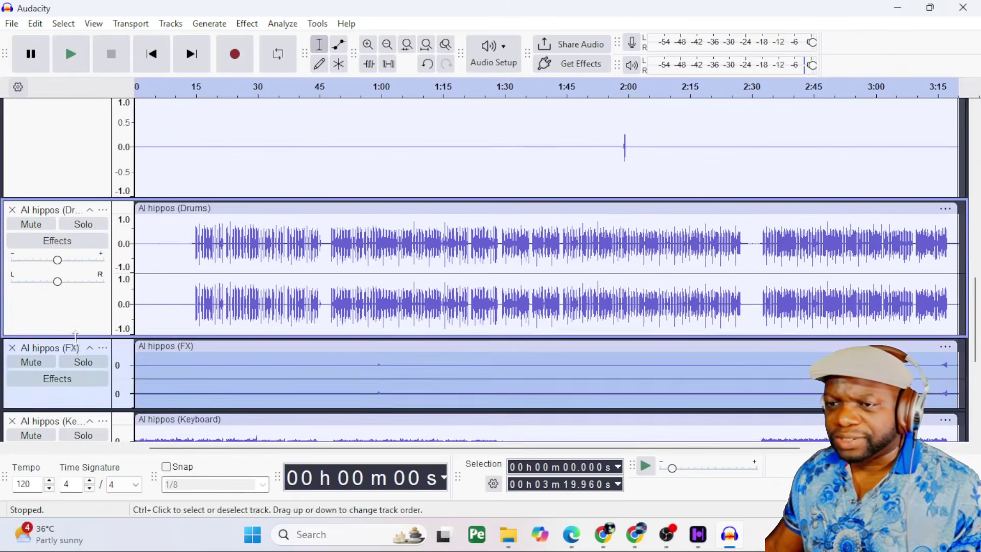
{"action": "left_click_drag", "start_coordinate": [77, 335], "coordinate": [89, 265]}
Reduce the heights of the Brass, Bass and Backing Vocals tracks to match the compact tracks below.
{"action": "scroll", "coordinate": [186, 263], "scroll_direction": "up", "scroll_amount": 3}
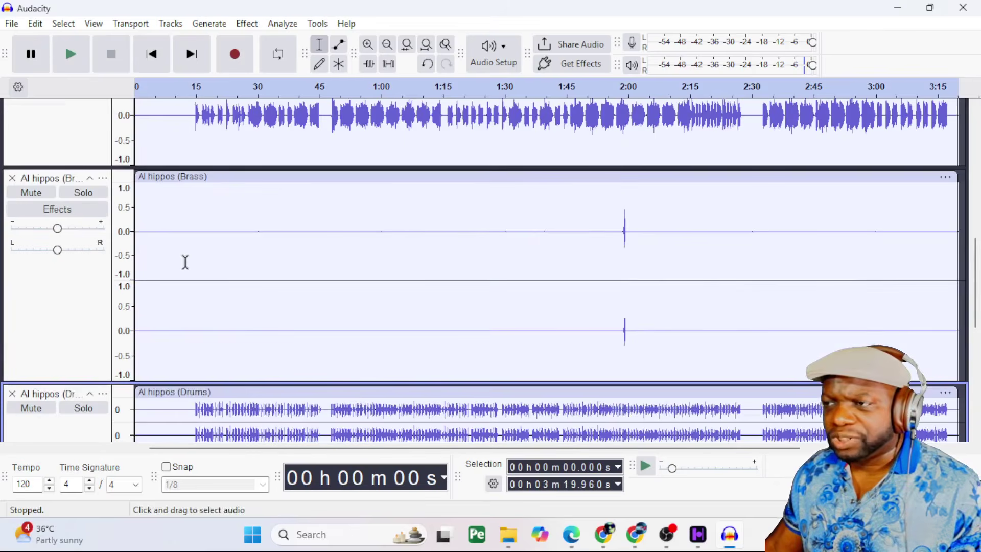
{"action": "left_click_drag", "start_coordinate": [71, 381], "coordinate": [72, 235]}
{"action": "scroll", "coordinate": [161, 263], "scroll_direction": "up", "scroll_amount": 5}
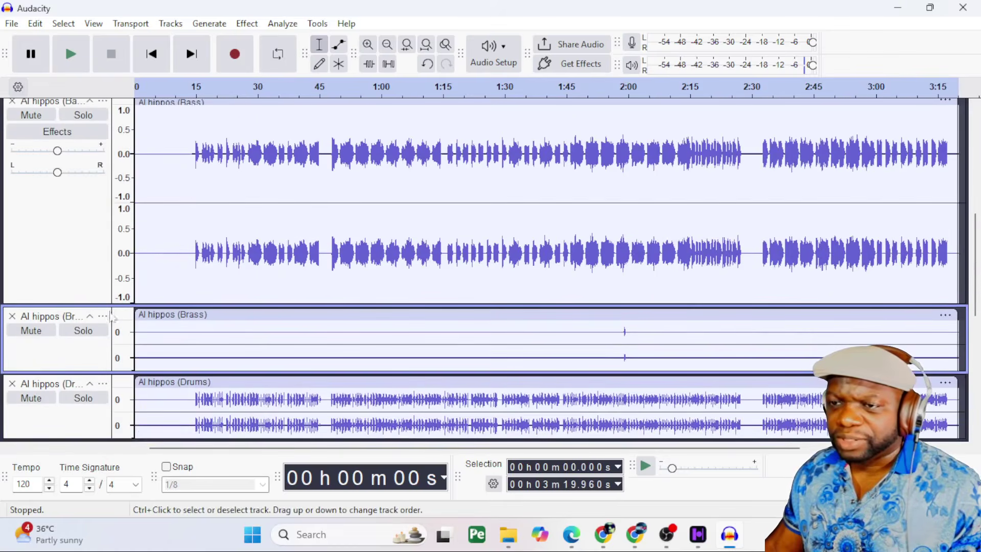
{"action": "left_click_drag", "start_coordinate": [100, 306], "coordinate": [129, 169]}
{"action": "scroll", "coordinate": [170, 234], "scroll_direction": "up", "scroll_amount": 4}
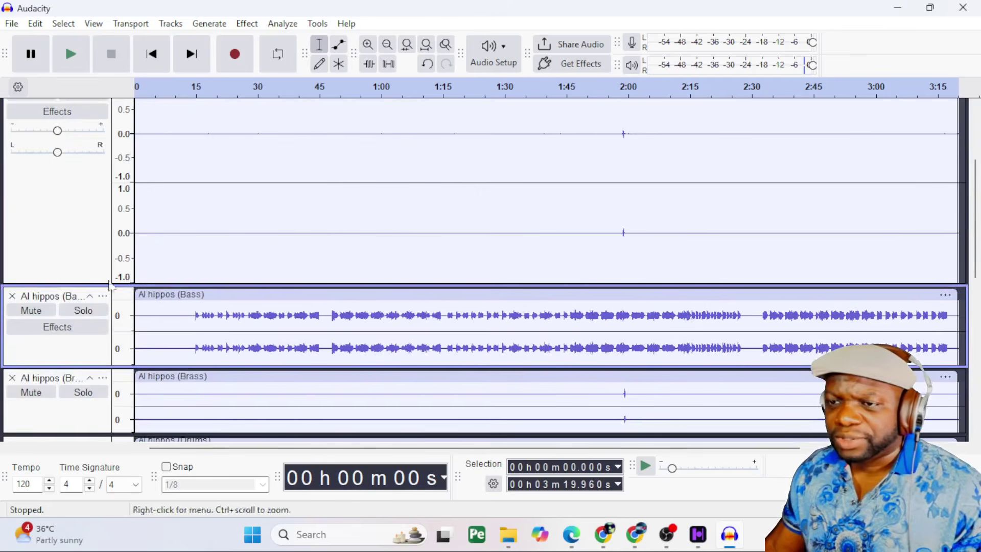
{"action": "left_click_drag", "start_coordinate": [100, 284], "coordinate": [101, 177]}
Set the Bass track's wave color to Instrument 2.
{"action": "scroll", "coordinate": [191, 261], "scroll_direction": "up", "scroll_amount": 4}
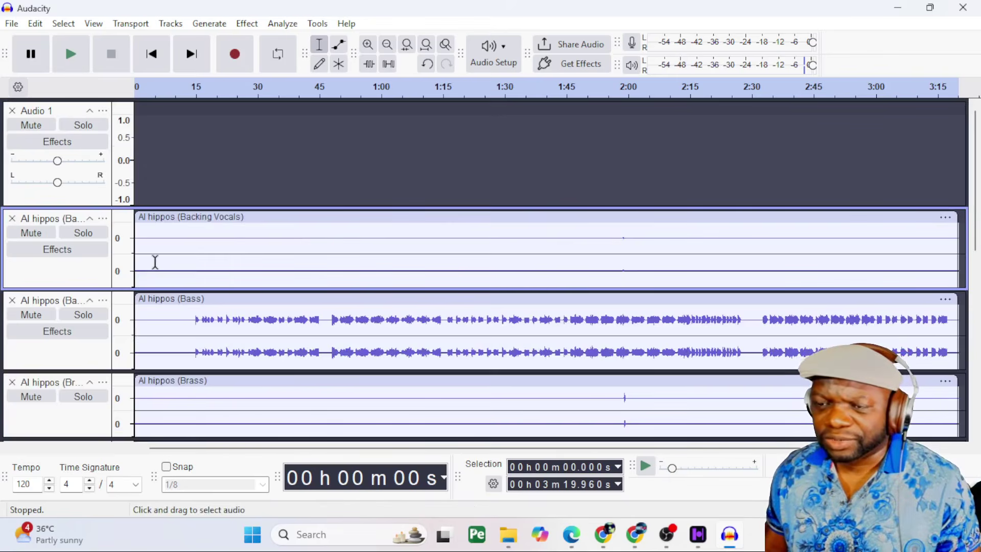
{"action": "right_click", "coordinate": [82, 356]}
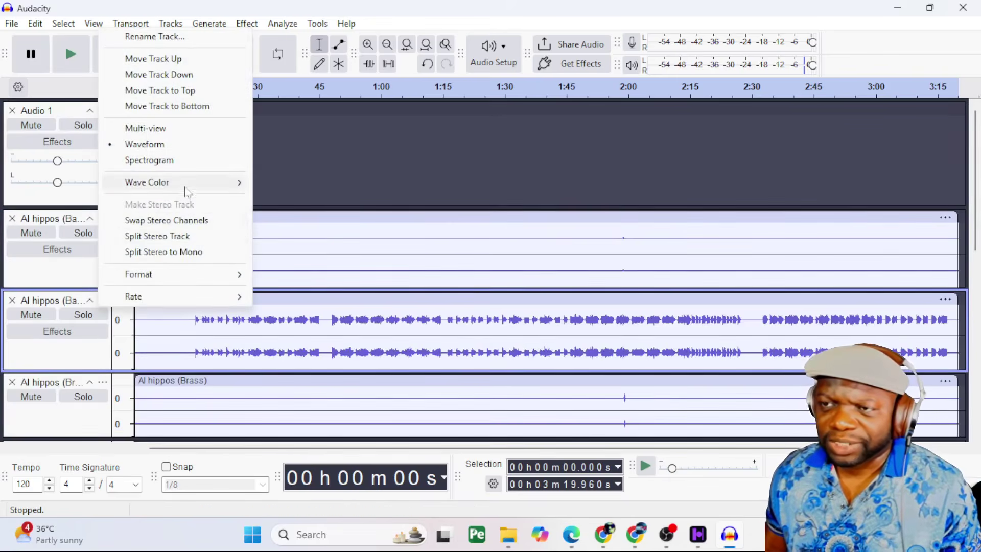
{"action": "mouse_move", "coordinate": [210, 189]}
{"action": "left_click", "coordinate": [310, 198]}
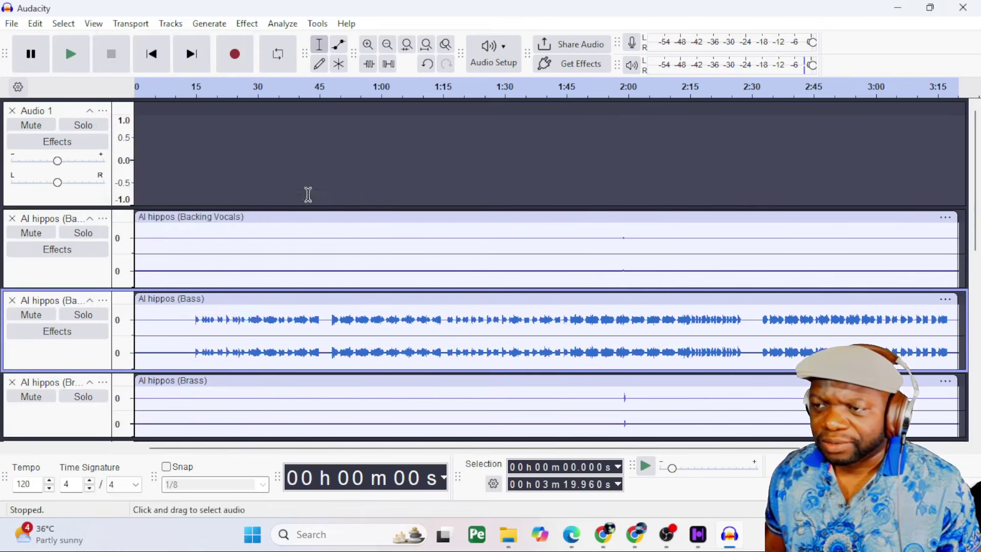
Change the Bass track's wave color to Instrument 3.
{"action": "left_click", "coordinate": [103, 299]}
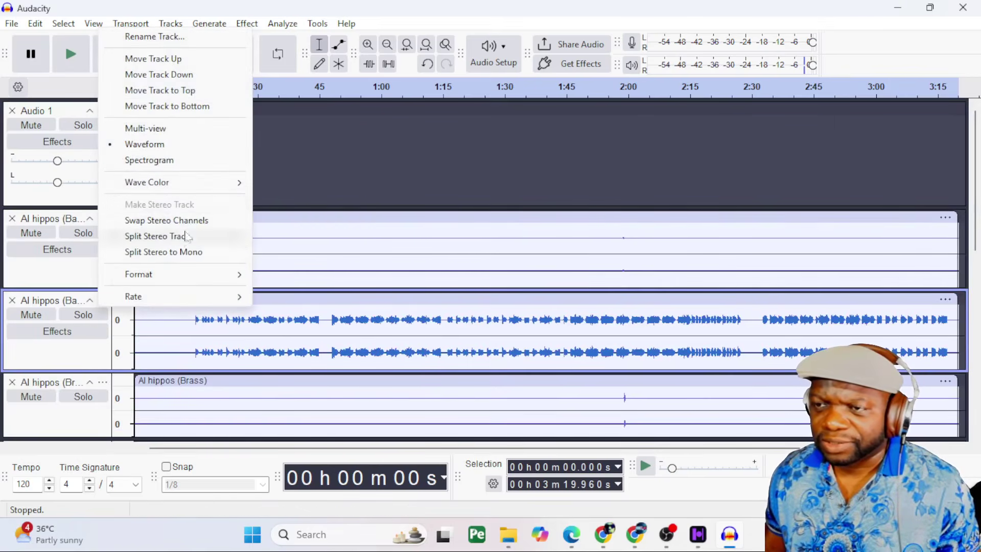
{"action": "mouse_move", "coordinate": [225, 184]}
{"action": "left_click", "coordinate": [293, 212]}
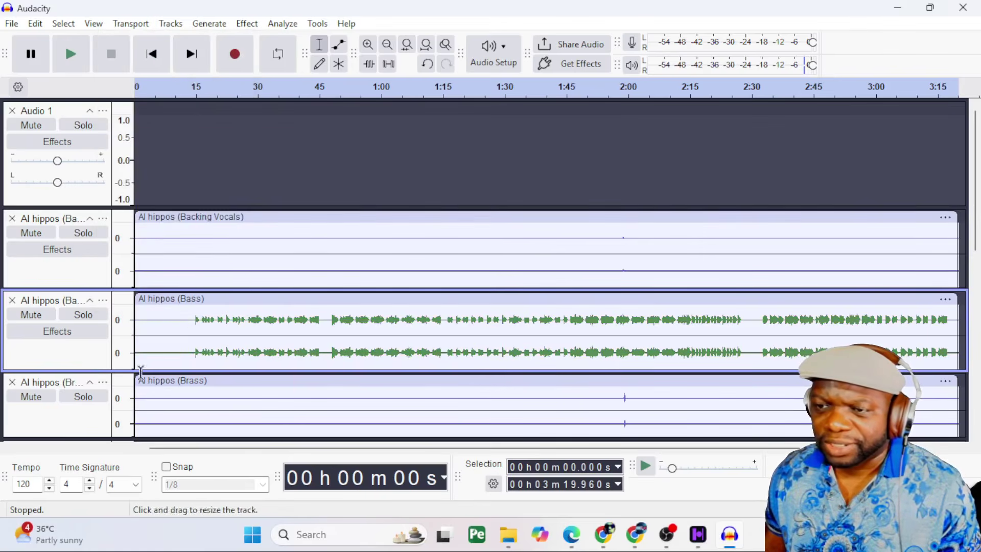
Set the Drums track's wave color to Instrument 3.
{"action": "scroll", "coordinate": [117, 368], "scroll_direction": "down", "scroll_amount": 3}
{"action": "left_click", "coordinate": [103, 266]}
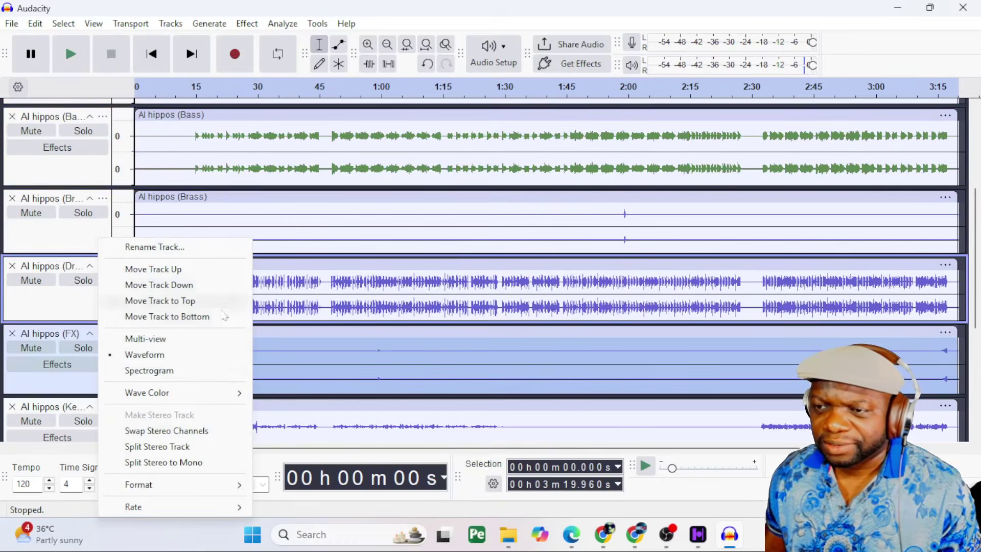
{"action": "mouse_move", "coordinate": [210, 394]}
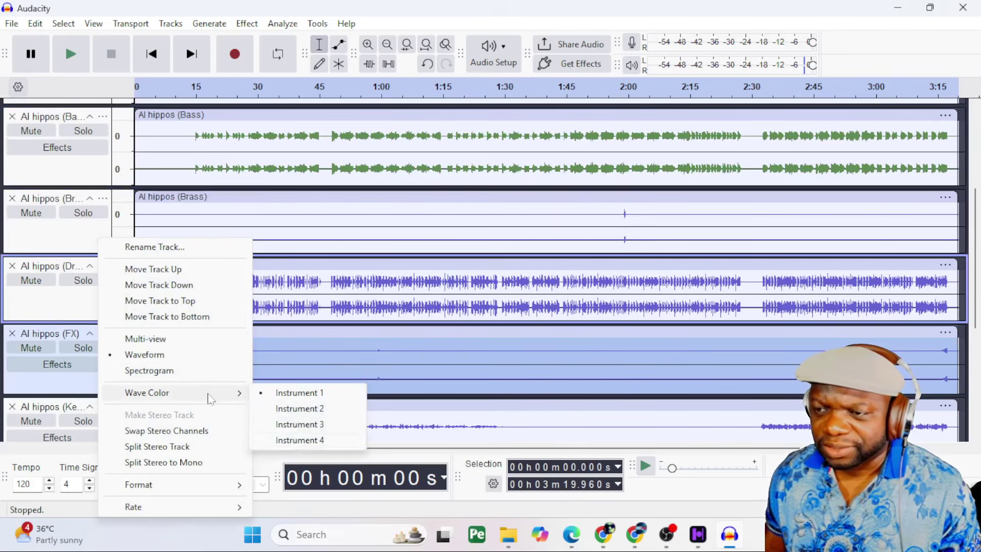
{"action": "left_click", "coordinate": [295, 424]}
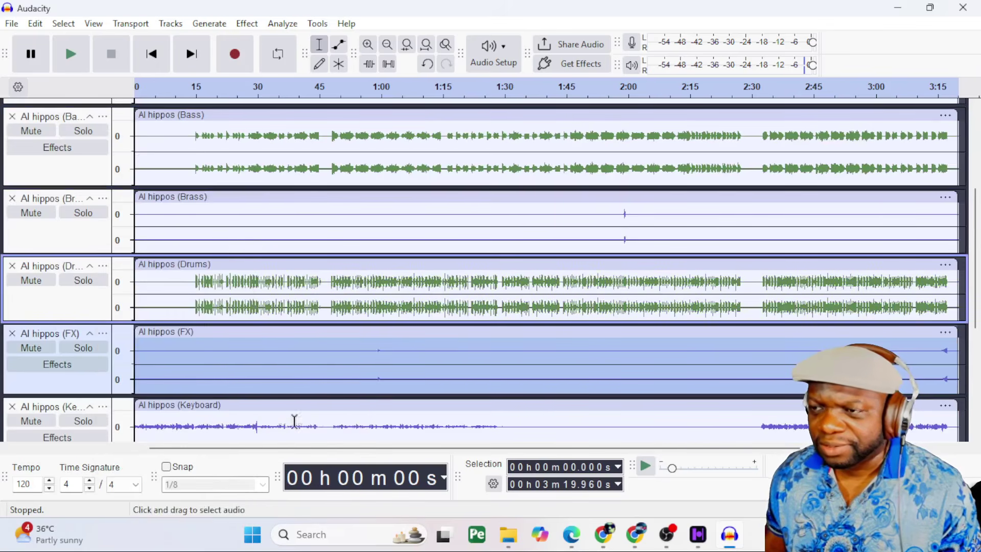
Change the Drums track's wave color to Instrument 2, so that it differs from the Bass track.
{"action": "right_click", "coordinate": [103, 304]}
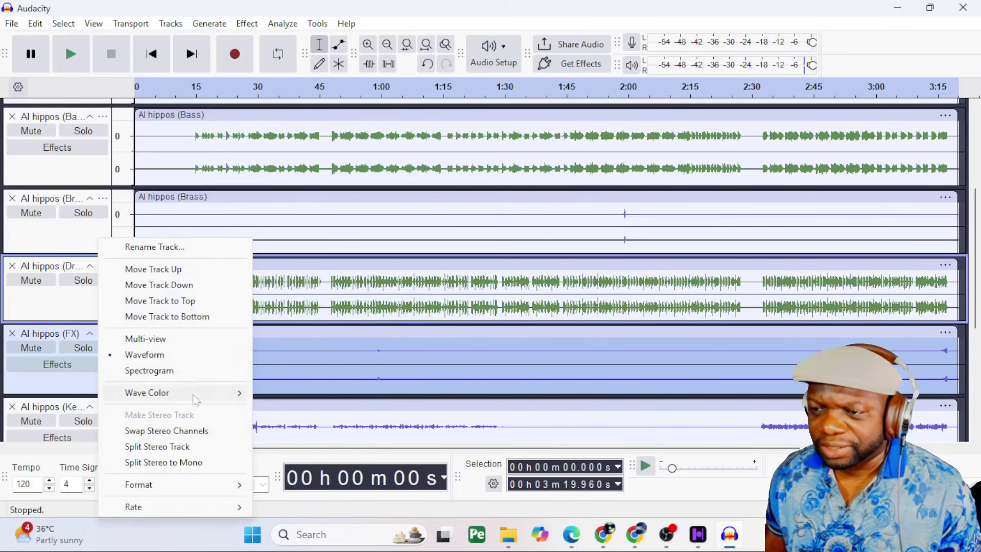
{"action": "mouse_move", "coordinate": [225, 393]}
{"action": "left_click", "coordinate": [285, 408]}
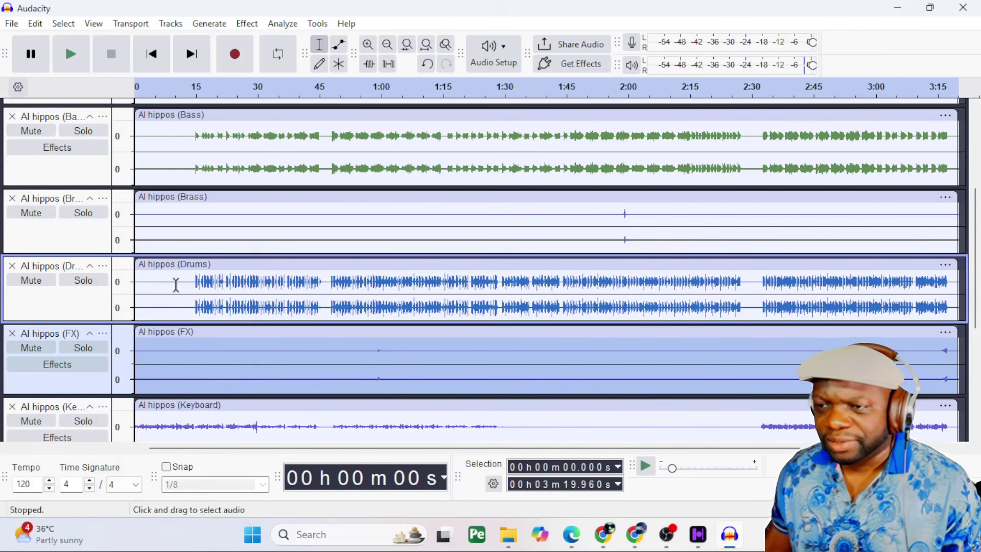
Display the Drums track as a spectrogram and switch it back to the waveform view.
{"action": "right_click", "coordinate": [87, 309]}
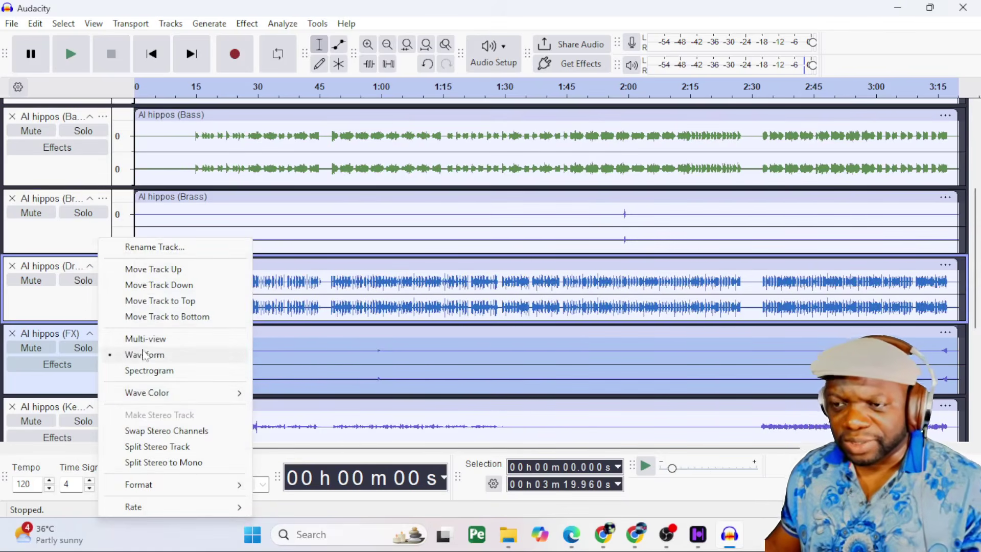
{"action": "left_click", "coordinate": [153, 369]}
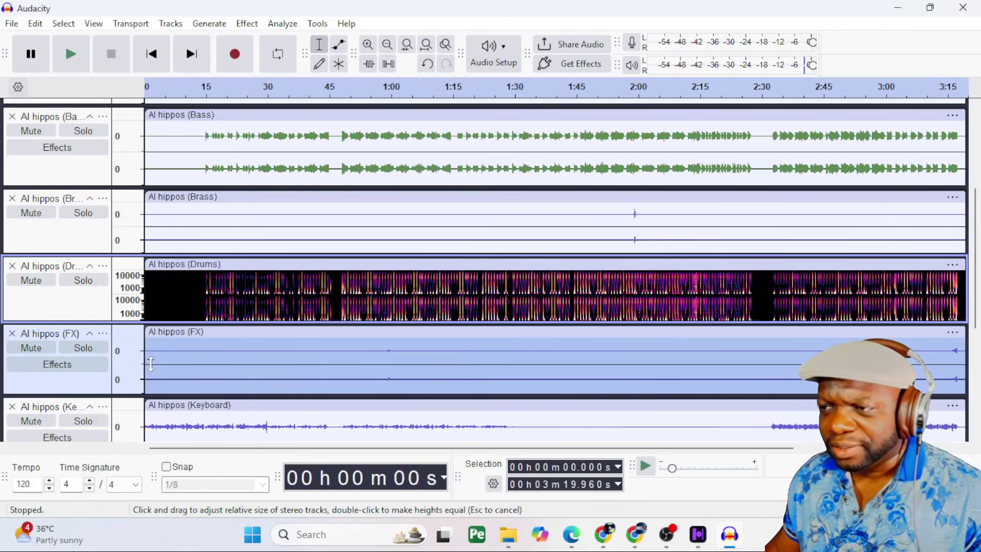
{"action": "right_click", "coordinate": [88, 312]}
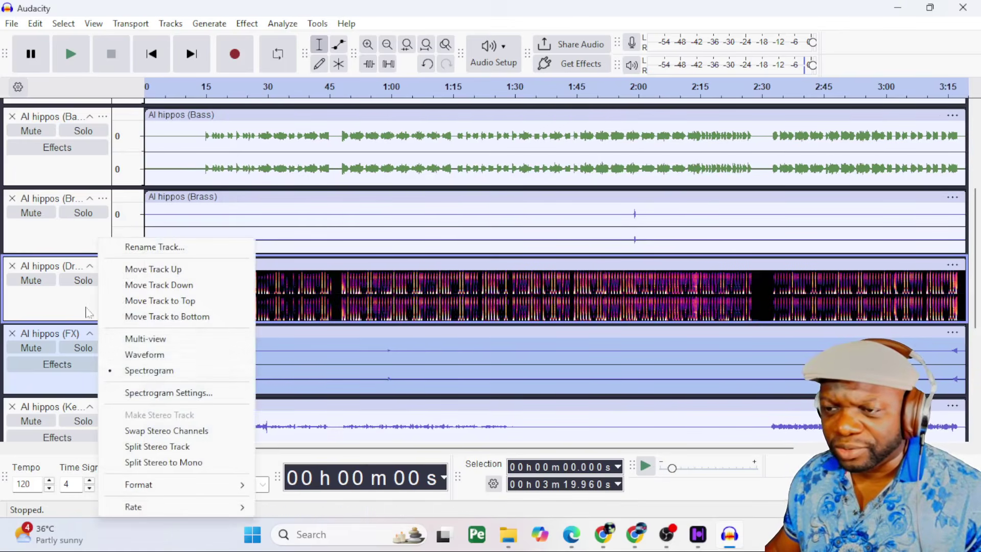
{"action": "left_click", "coordinate": [153, 355]}
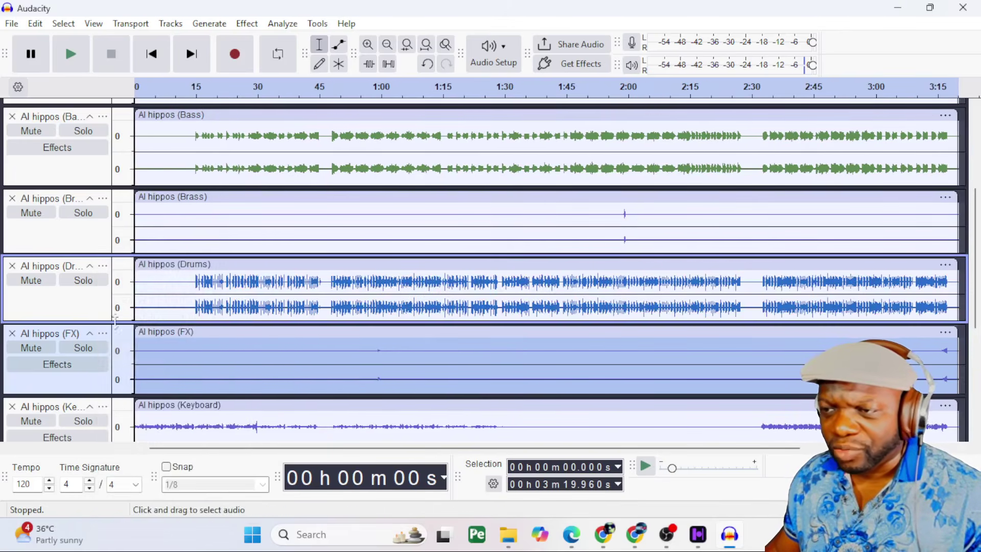
Show the Drums track in multi-view and return it to the waveform-only view.
{"action": "right_click", "coordinate": [92, 307]}
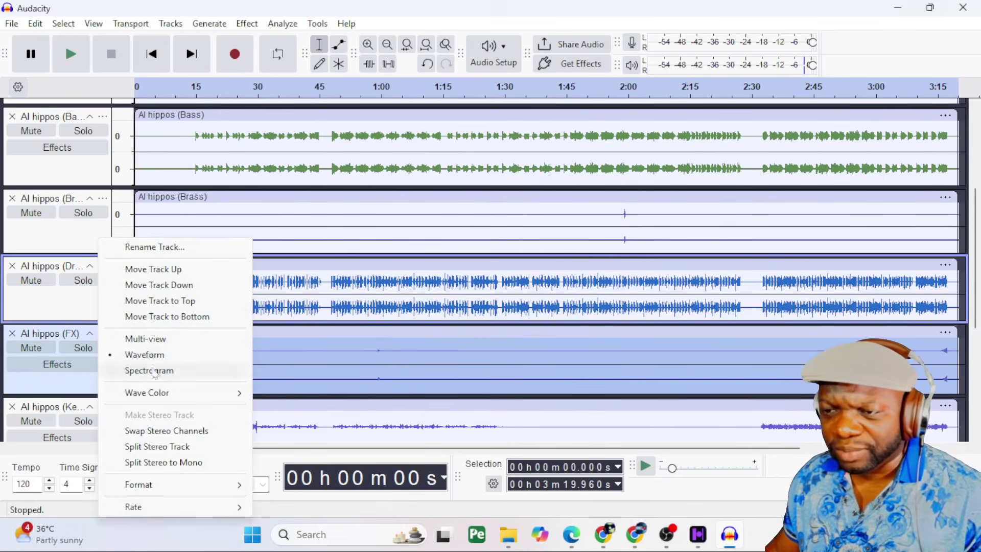
{"action": "left_click", "coordinate": [164, 342]}
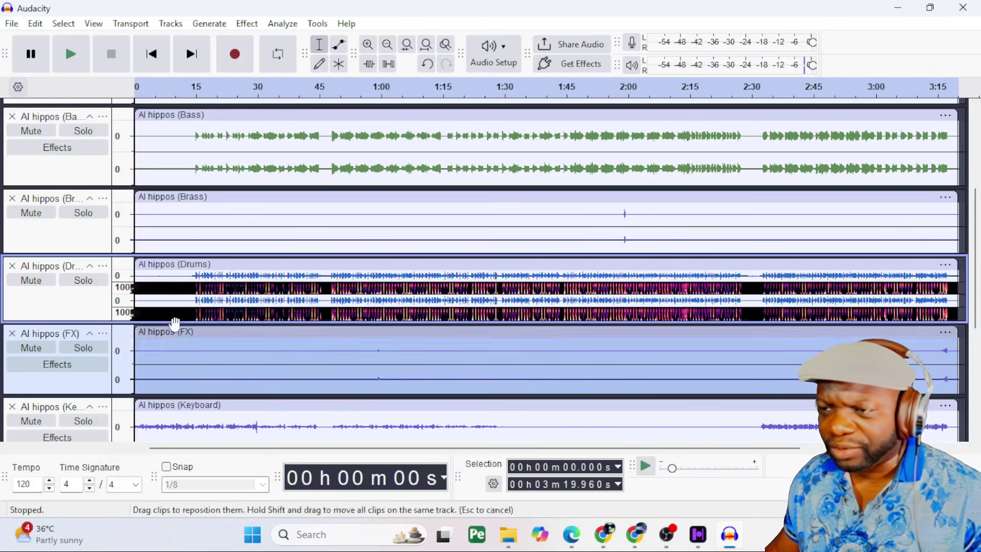
{"action": "right_click", "coordinate": [84, 306]}
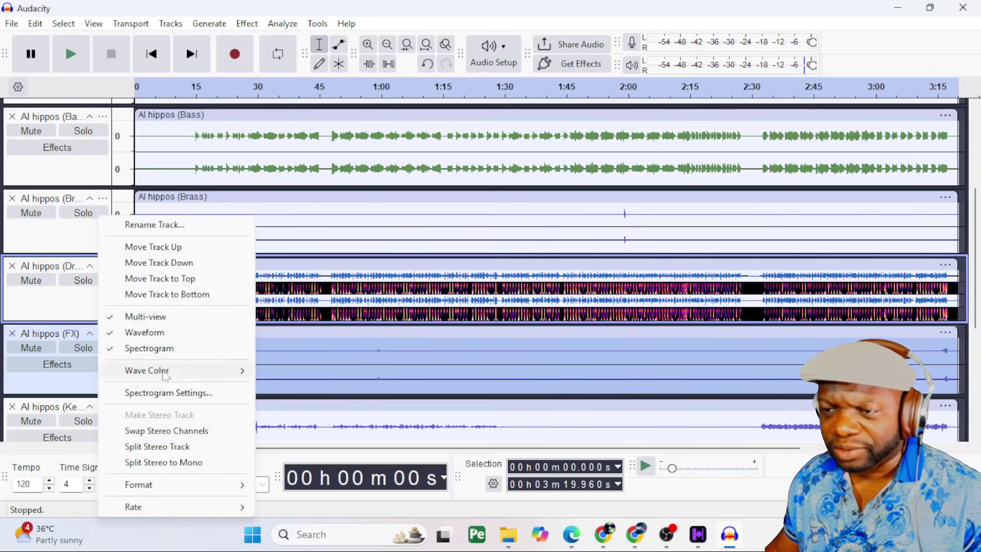
{"action": "left_click", "coordinate": [153, 317]}
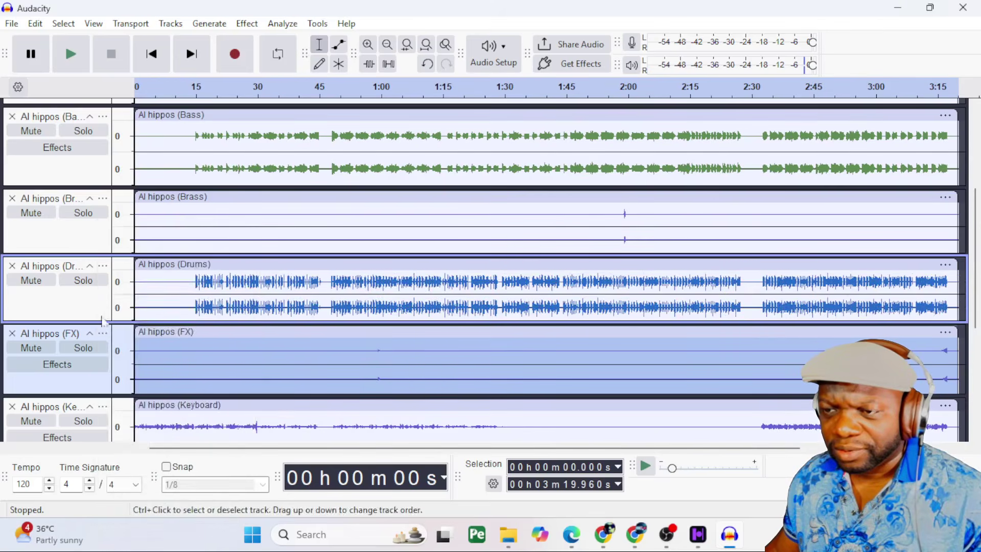
{"action": "right_click", "coordinate": [98, 306]}
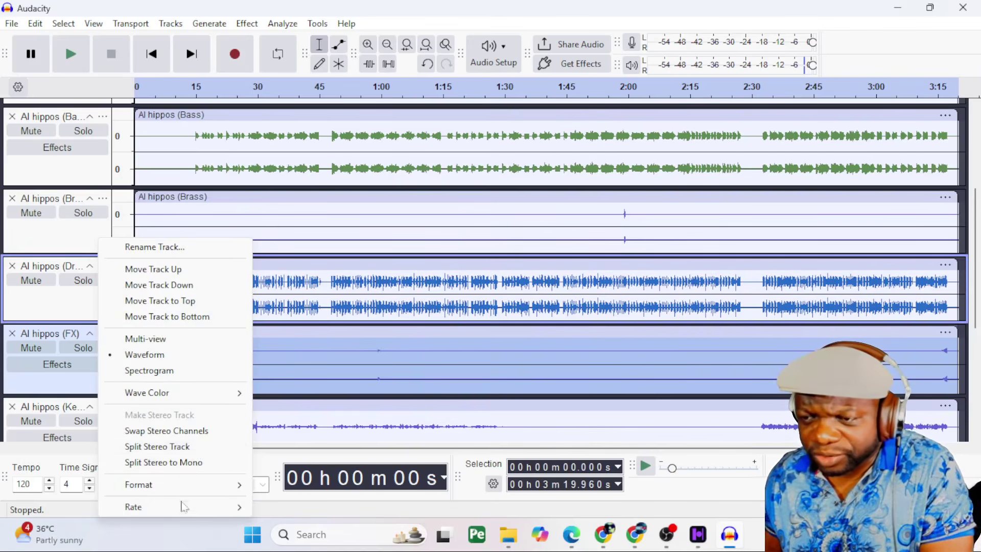
{"action": "mouse_move", "coordinate": [195, 492]}
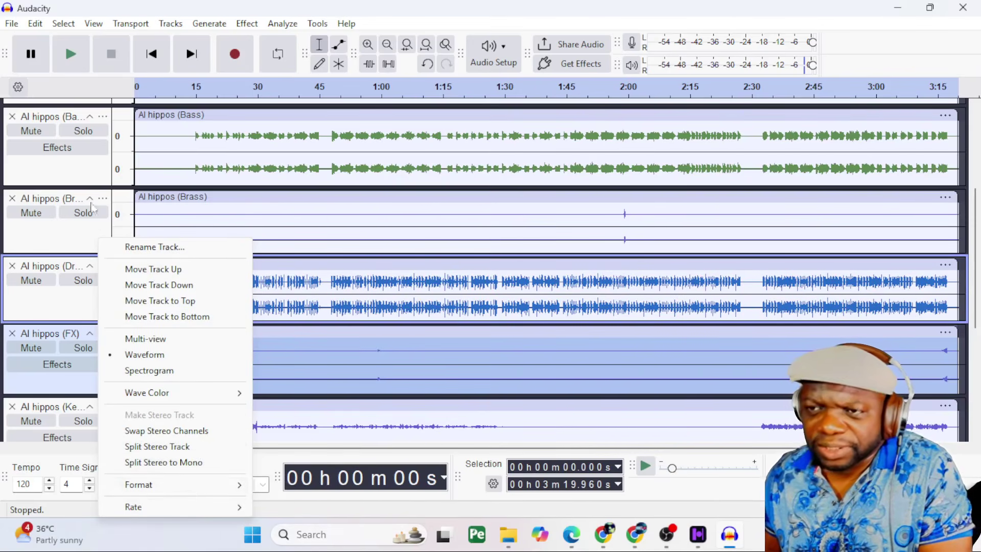
{"action": "left_click", "coordinate": [86, 181]}
Review the file types offered when saving the project under a new name, and close the dialog without saving.
{"action": "left_click", "coordinate": [12, 23]}
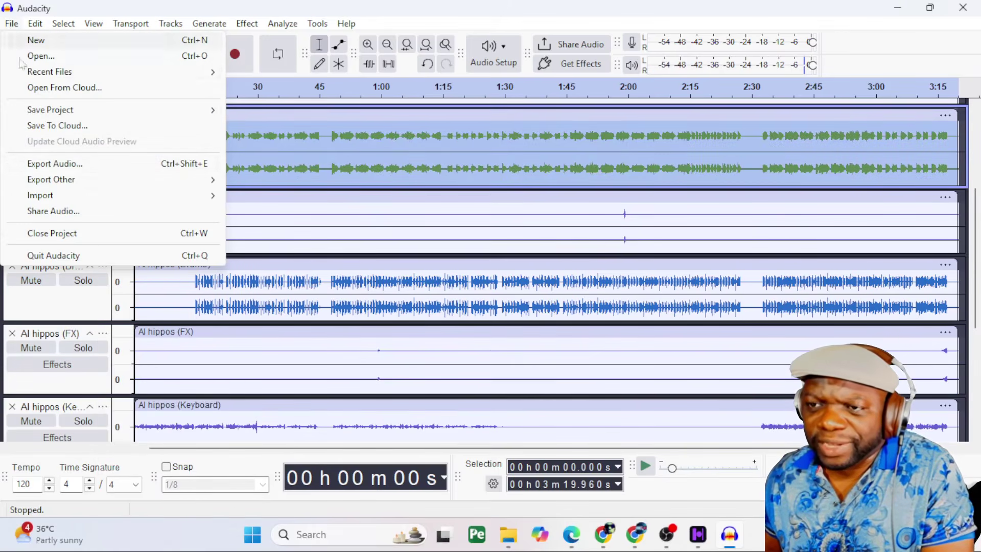
{"action": "mouse_move", "coordinate": [72, 197]}
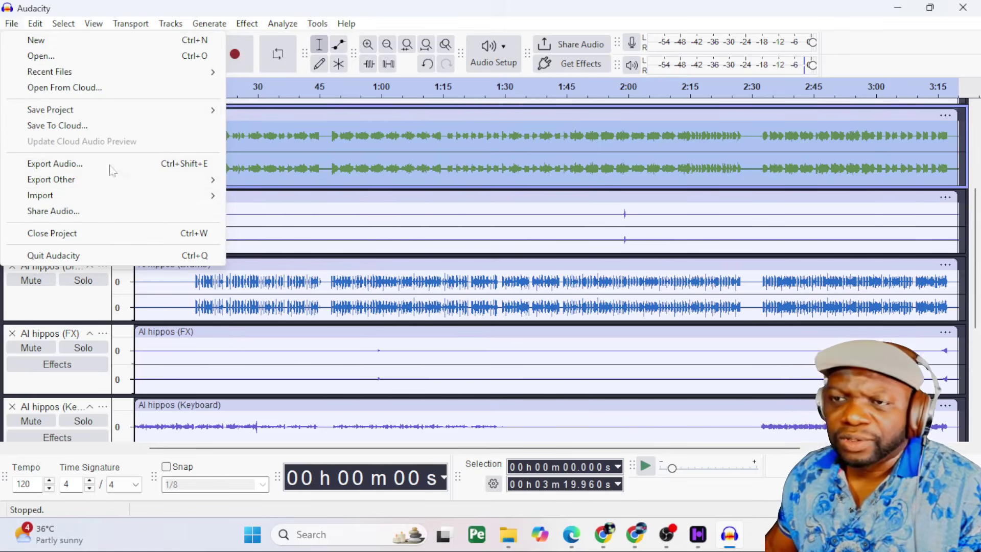
{"action": "mouse_move", "coordinate": [133, 118]}
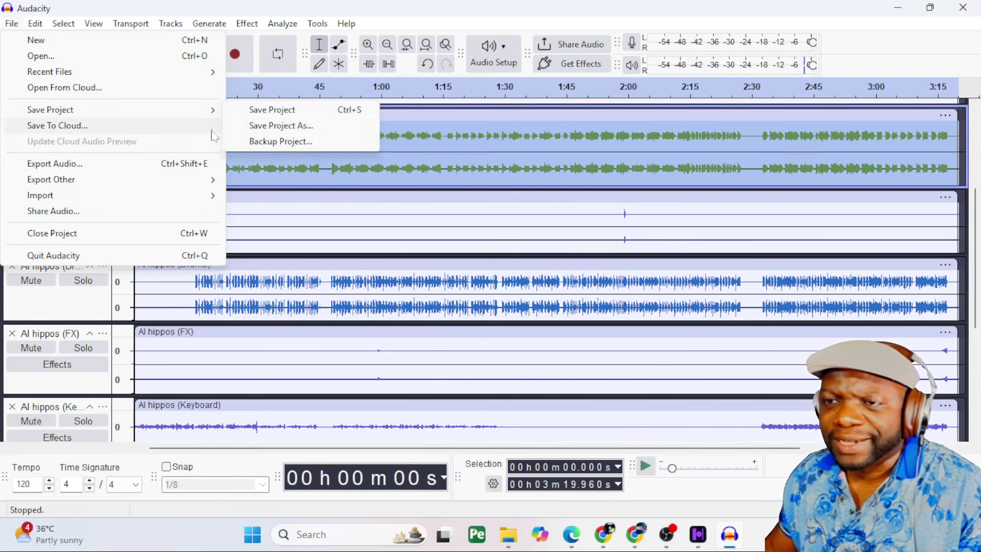
{"action": "mouse_move", "coordinate": [200, 116]}
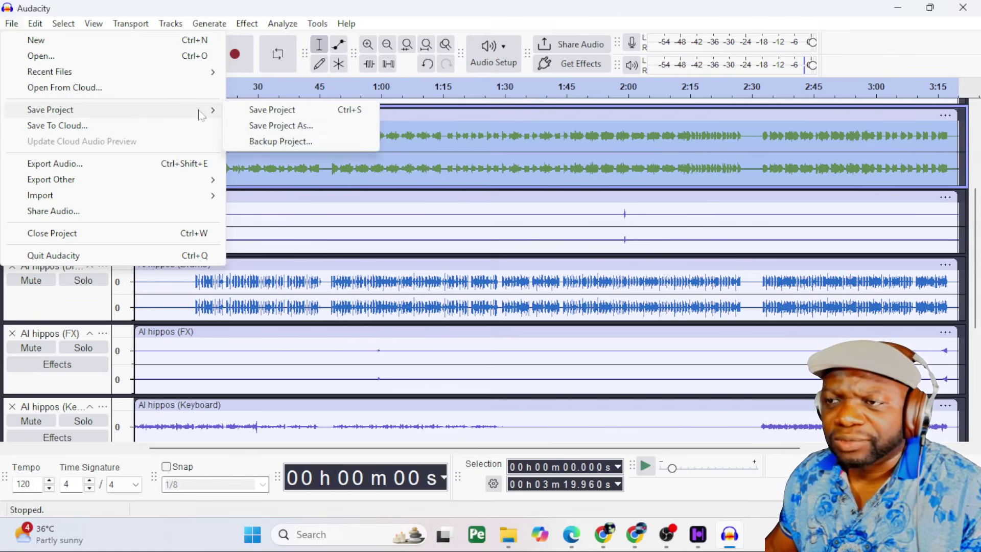
{"action": "left_click", "coordinate": [279, 126]}
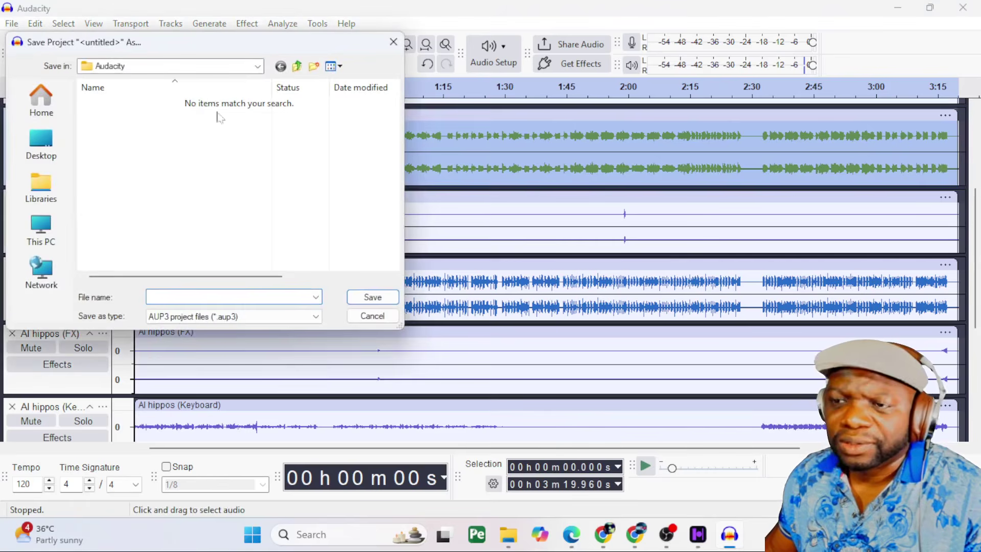
{"action": "left_click", "coordinate": [306, 320]}
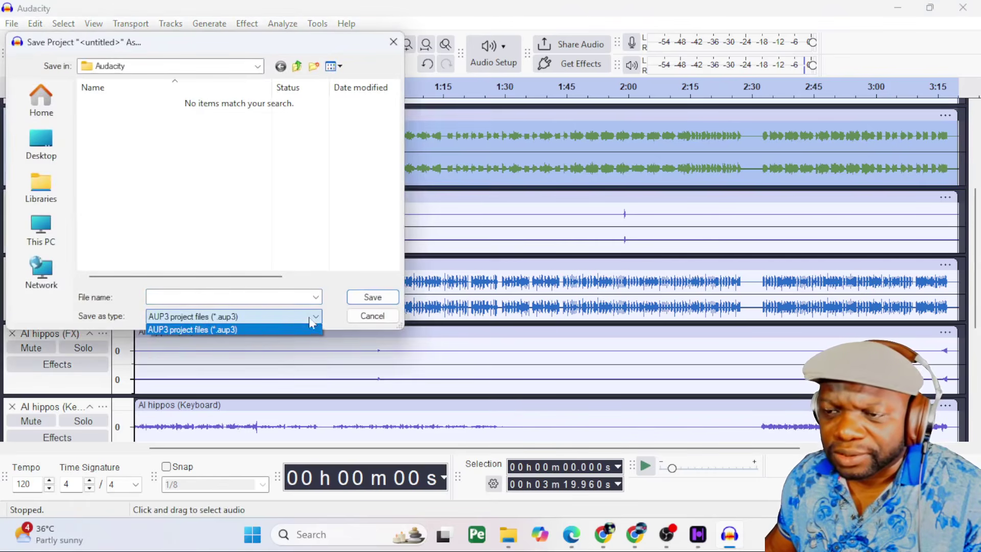
{"action": "left_click", "coordinate": [277, 327]}
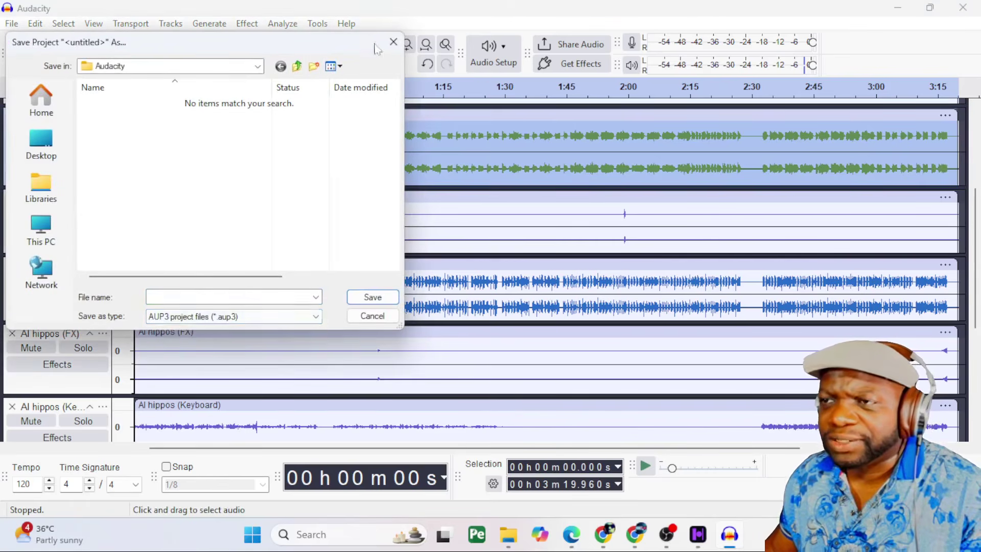
{"action": "left_click", "coordinate": [394, 42]}
Start an audio export to the computer and set its sample rate to 44100 Hz.
{"action": "left_click", "coordinate": [170, 23]}
{"action": "mouse_move", "coordinate": [201, 26]}
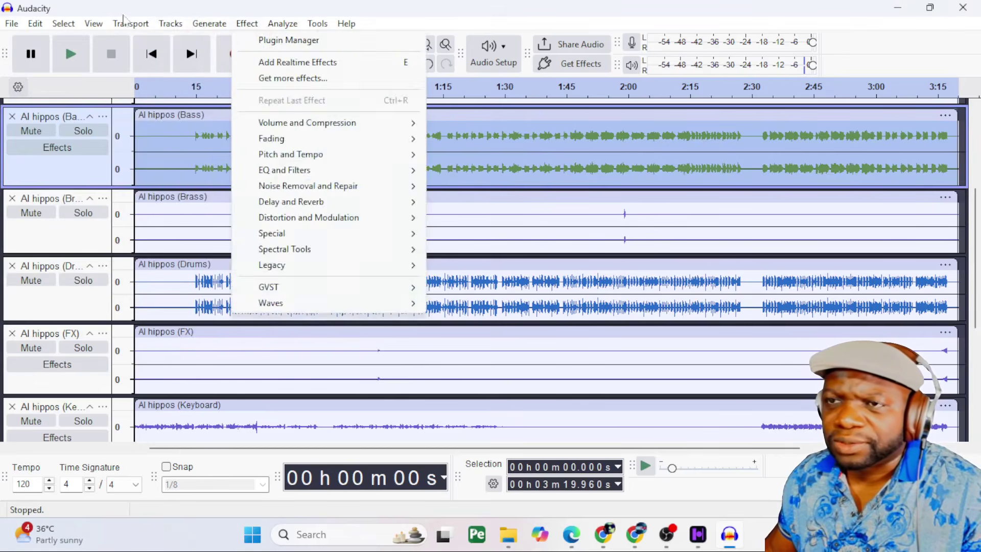
{"action": "mouse_move", "coordinate": [31, 27]}
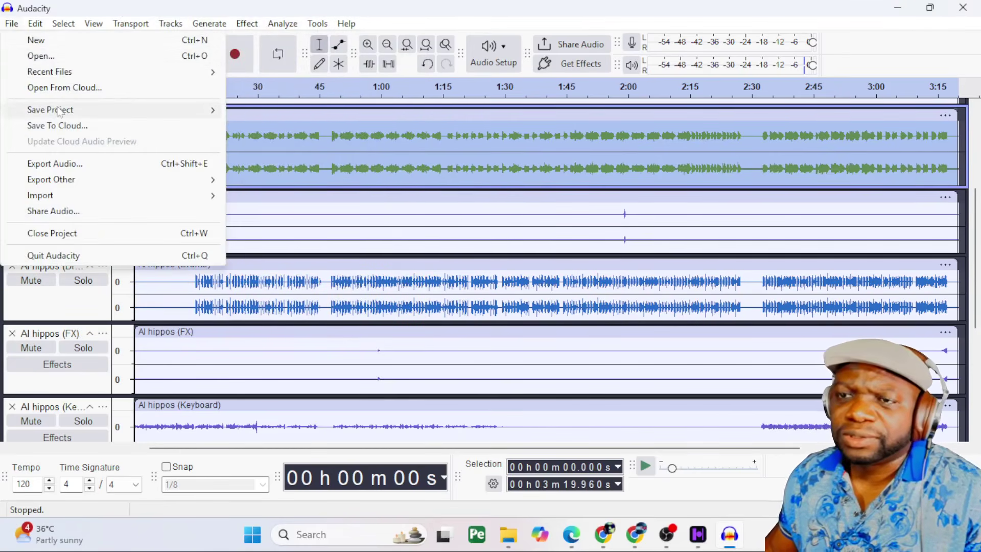
{"action": "mouse_move", "coordinate": [59, 113]}
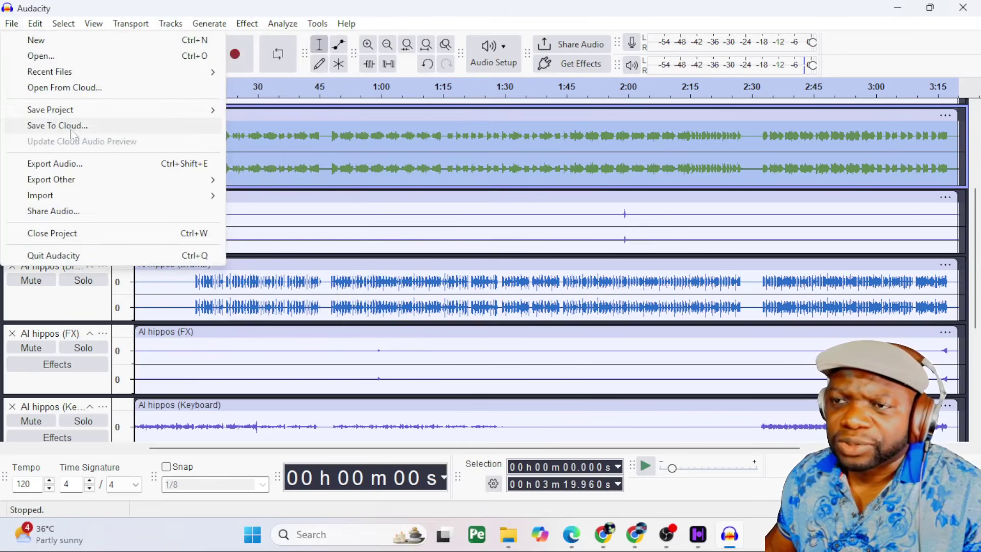
{"action": "left_click", "coordinate": [77, 164]}
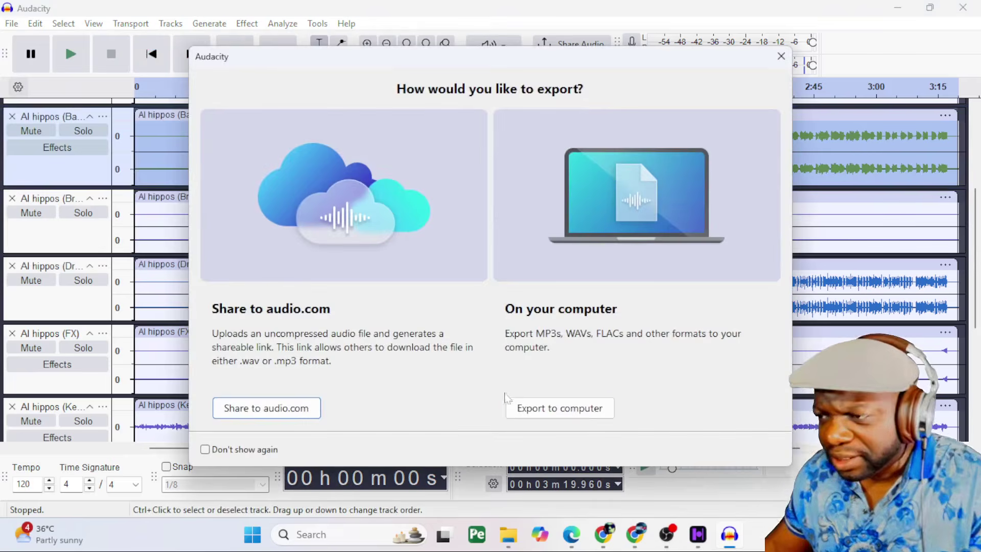
{"action": "left_click", "coordinate": [554, 408]}
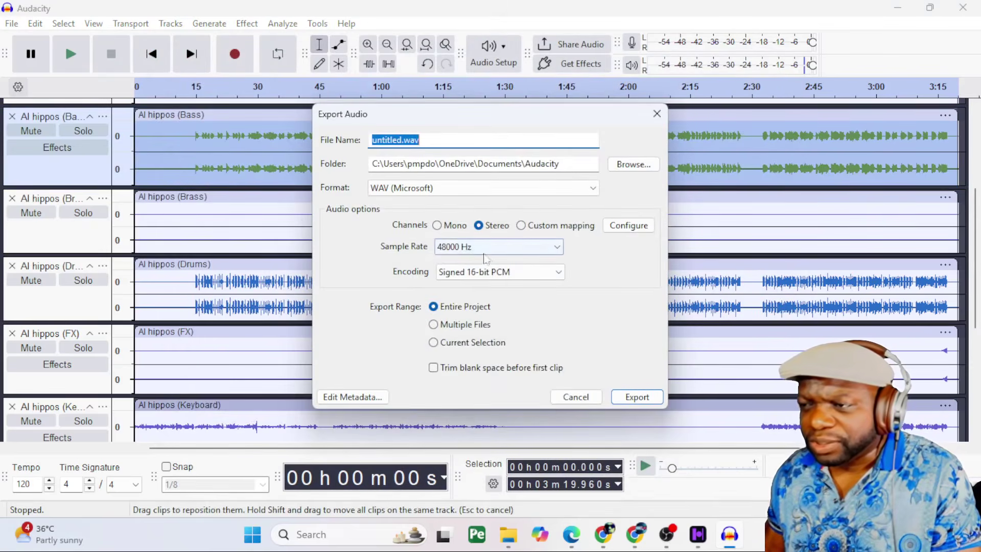
{"action": "left_click", "coordinate": [491, 247]}
{"action": "left_click", "coordinate": [471, 315]}
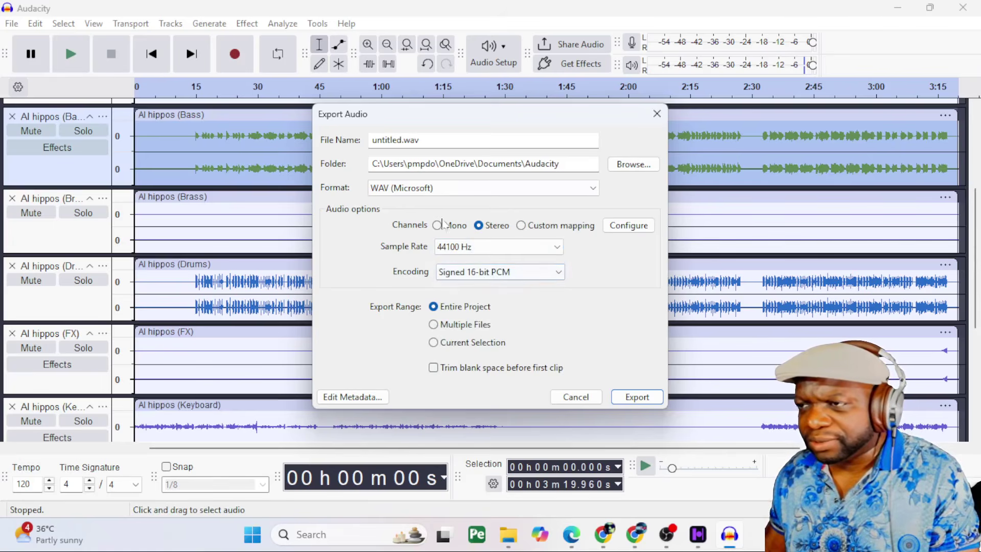
Name the export file AUDACITYTEST.wav and export the entire project as a stereo WAV.
{"action": "double_click", "coordinate": [377, 140]}
{"action": "double_click", "coordinate": [377, 140]}
{"action": "left_click", "coordinate": [377, 140]}
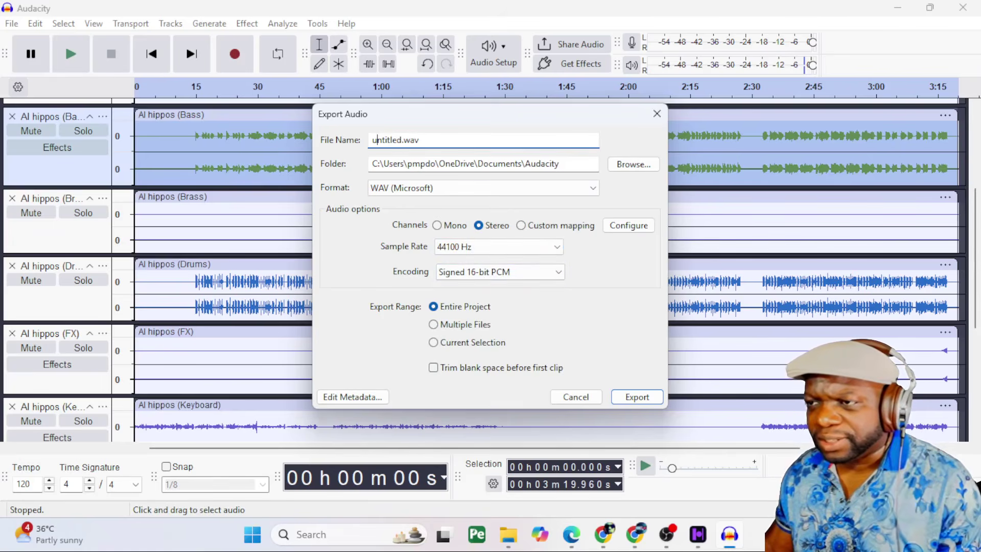
{"action": "double_click", "coordinate": [402, 140]}
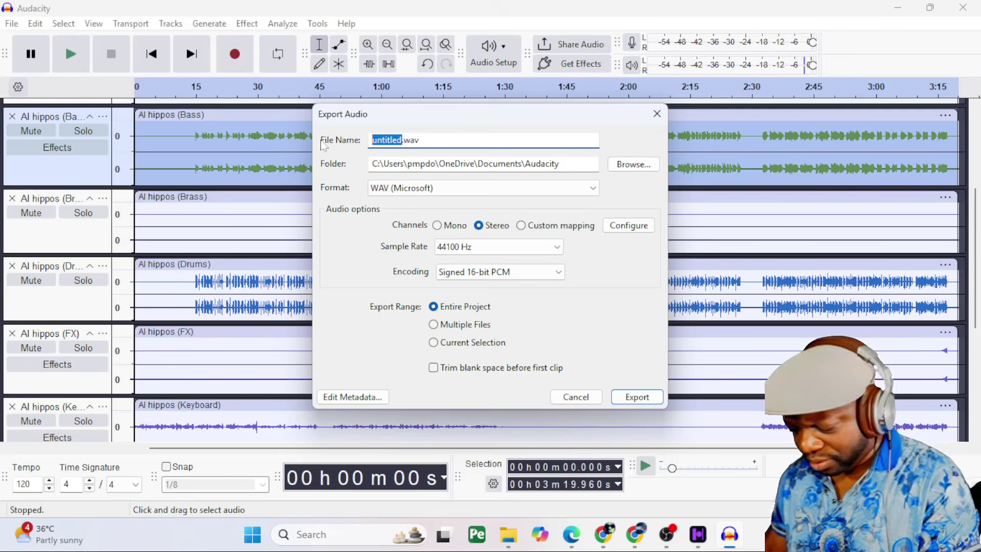
{"action": "type", "text": "AUDACI"}
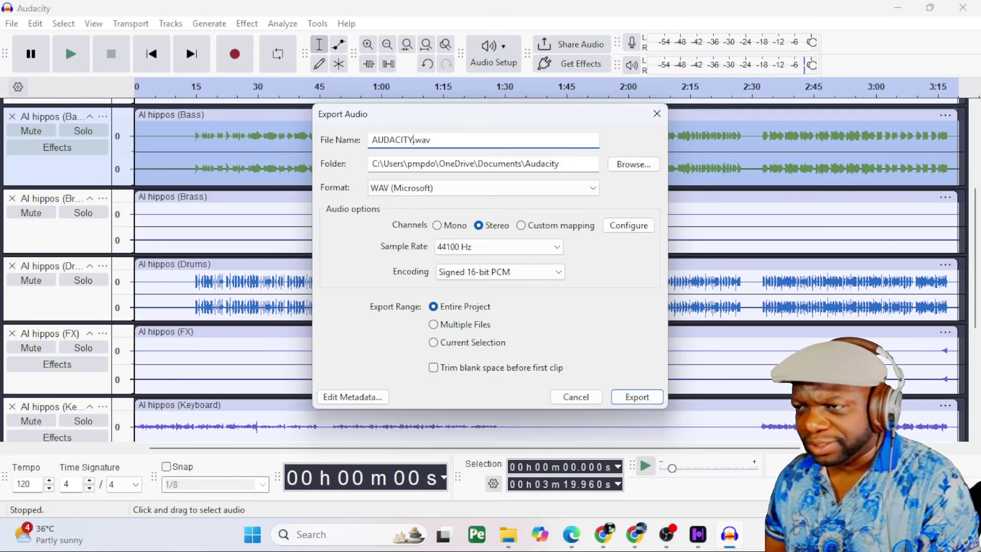
{"action": "type", "text": "TYTEST"}
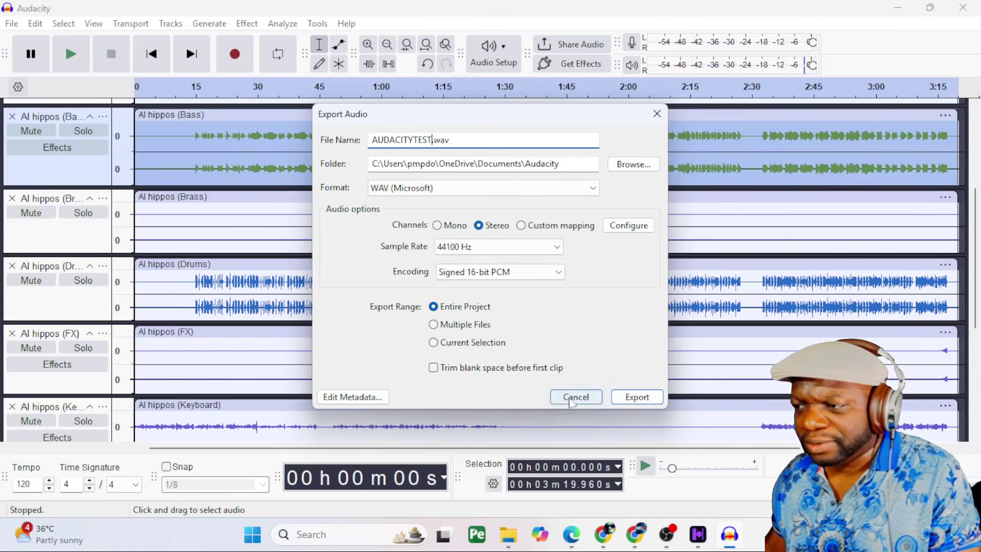
{"action": "left_click", "coordinate": [638, 398]}
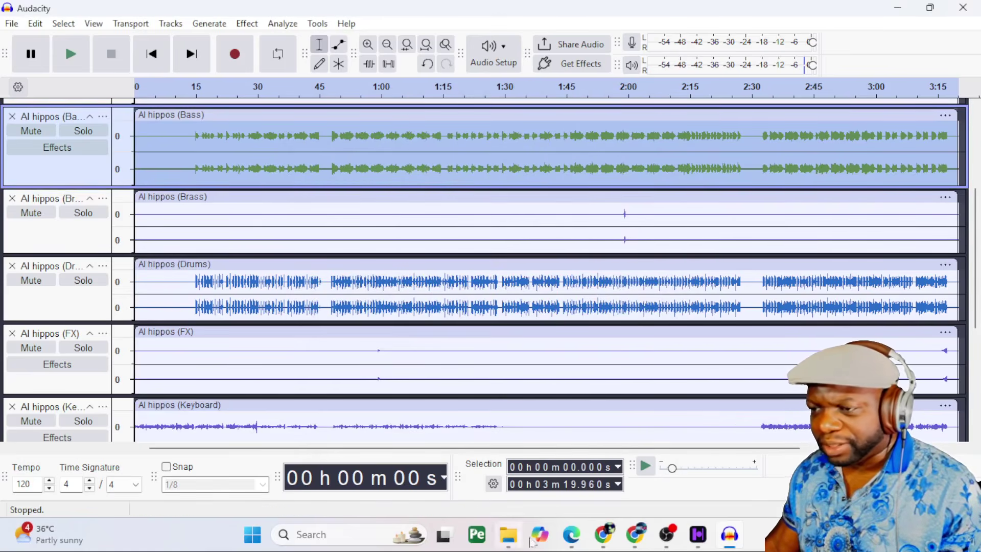
Switch to File Explorer and show the Audacity documents folder in a maximized window.
{"action": "mouse_move", "coordinate": [508, 534]}
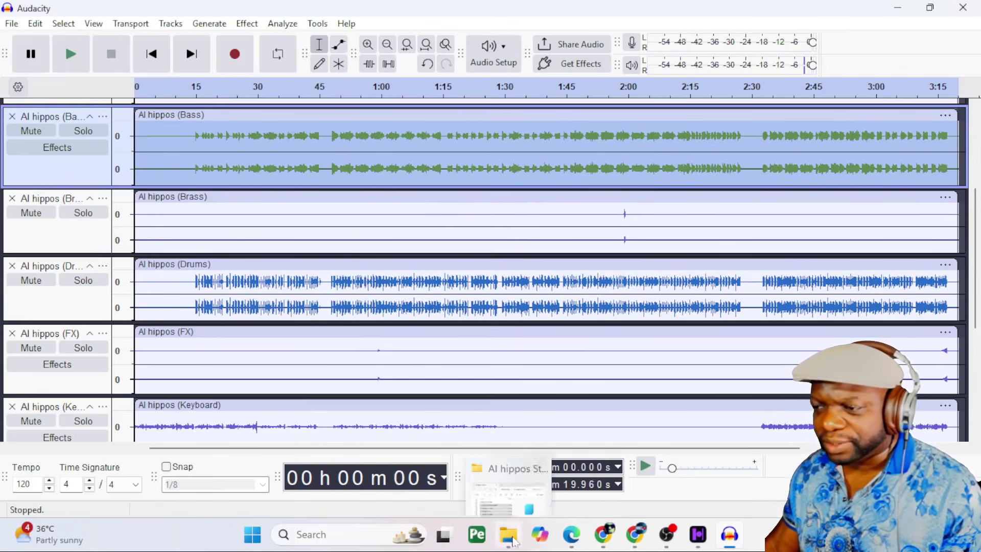
{"action": "left_click", "coordinate": [508, 475]}
{"action": "left_click_drag", "start_coordinate": [834, 97], "coordinate": [1, 327]}
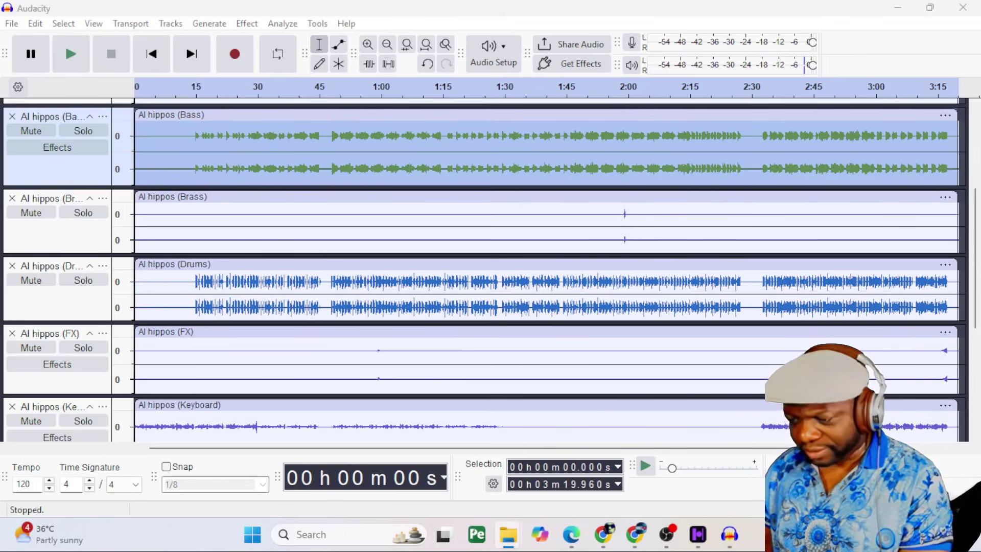
{"action": "left_click_drag", "start_coordinate": [0, 212], "coordinate": [452, 9]}
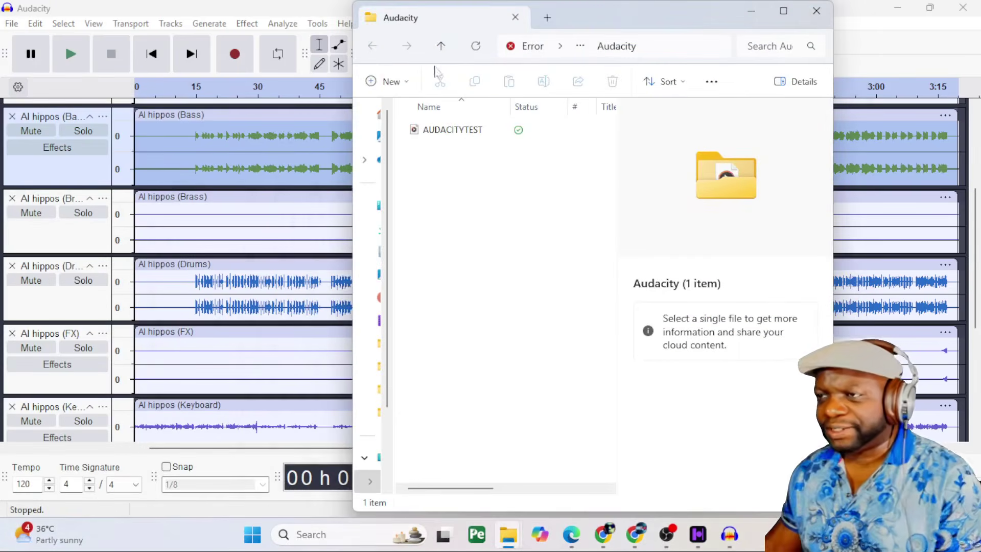
{"action": "double_click", "coordinate": [569, 23]}
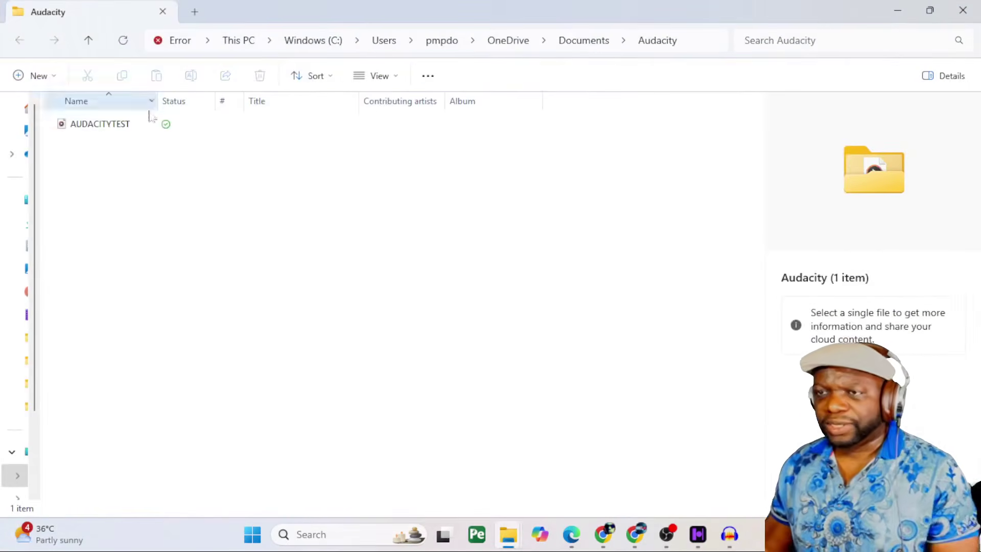
Play the exported AUDACITYTEST file in Media Player, pause it, and return to Audacity.
{"action": "left_click", "coordinate": [117, 123]}
{"action": "double_click", "coordinate": [116, 123]}
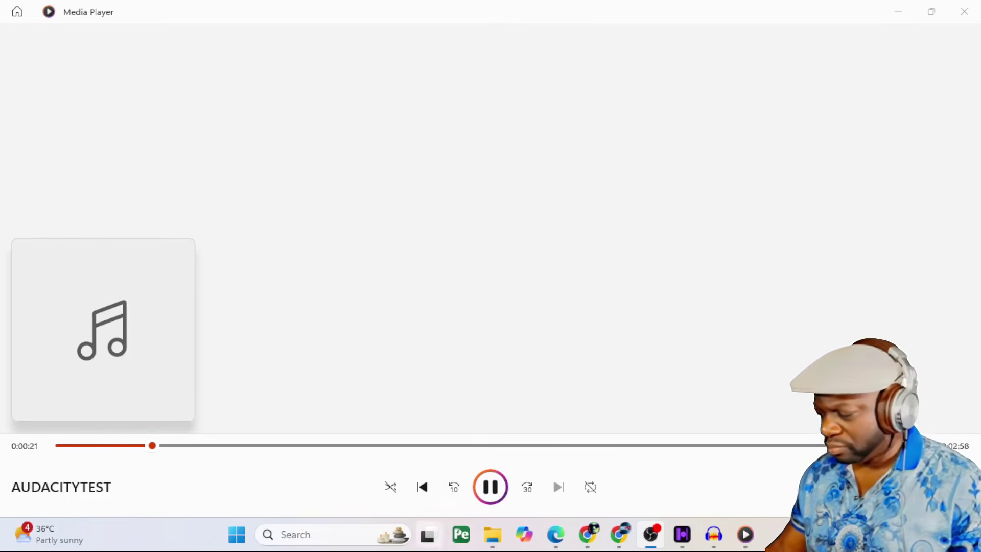
{"action": "left_click", "coordinate": [489, 488]}
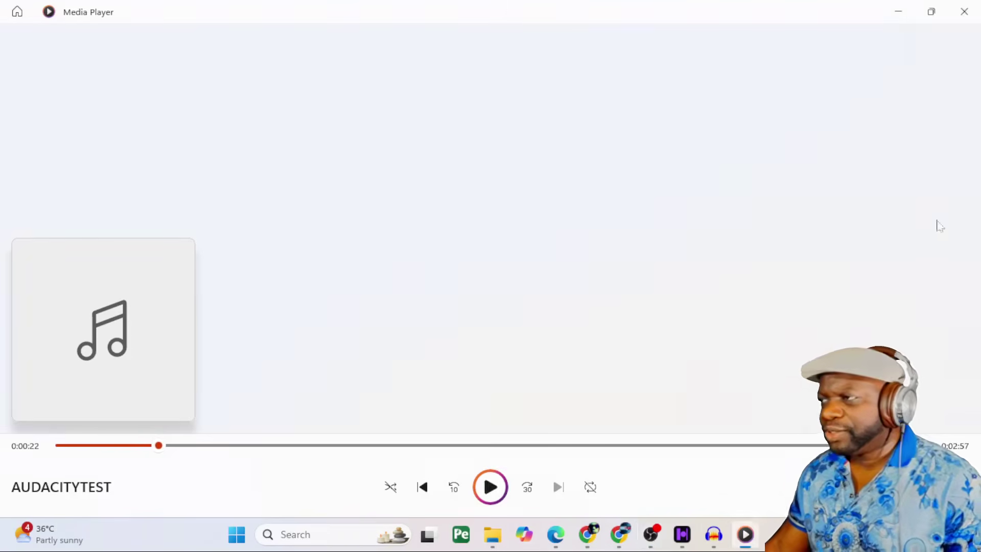
{"action": "left_click", "coordinate": [898, 11]}
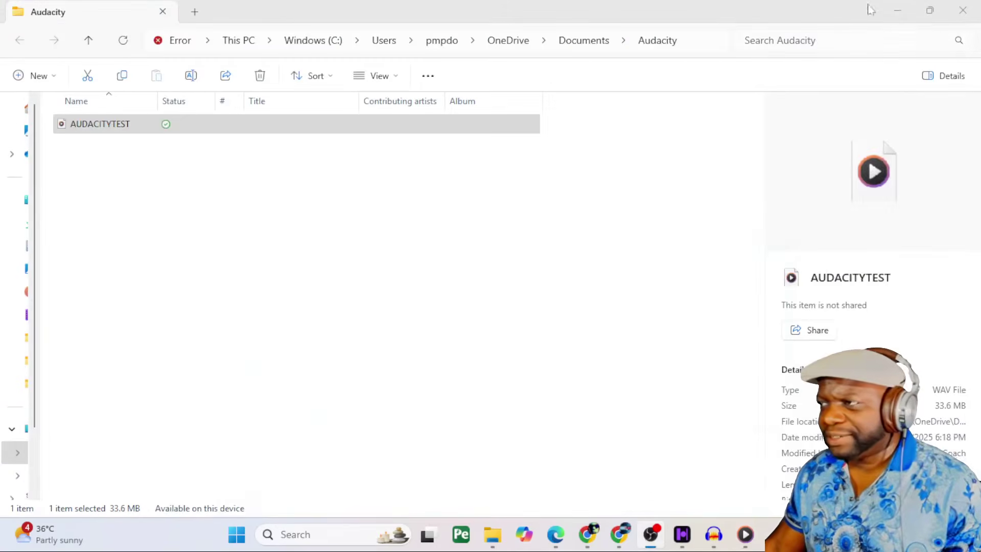
{"action": "left_click", "coordinate": [895, 12]}
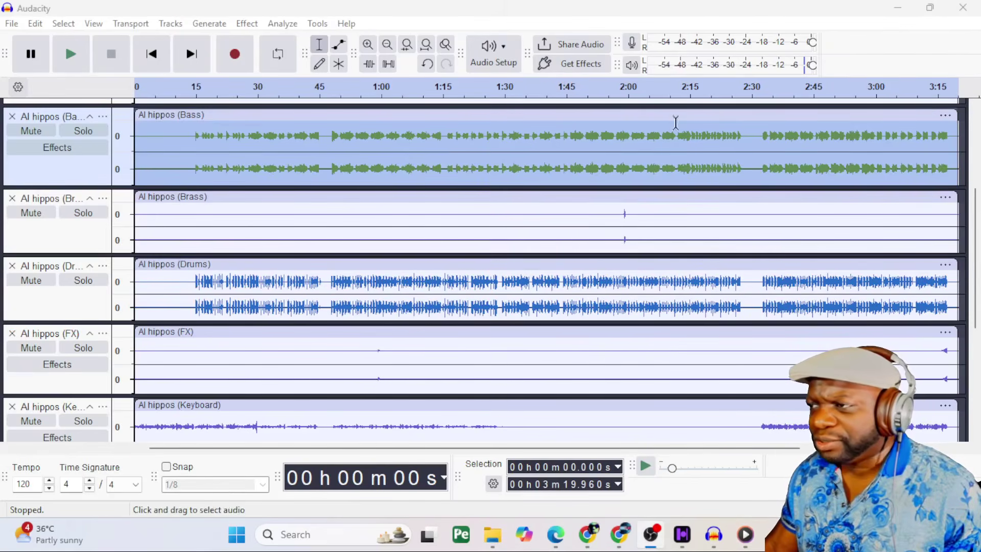
Split the Drums clip at about 2:30 and move its second part about 6 seconds later.
{"action": "left_click", "coordinate": [751, 278]}
{"action": "right_click", "coordinate": [752, 280]}
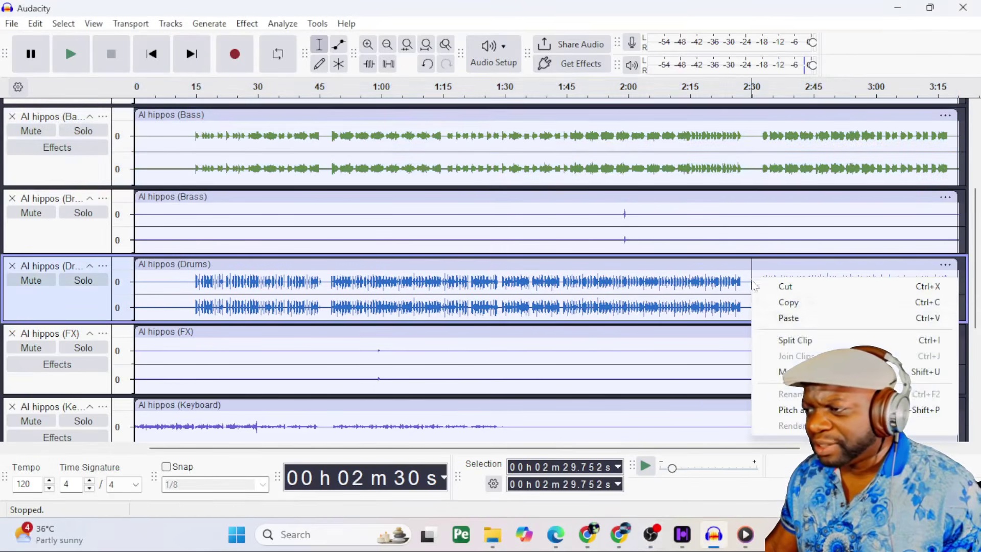
{"action": "left_click", "coordinate": [801, 340]}
{"action": "left_click_drag", "start_coordinate": [807, 275], "coordinate": [829, 264]}
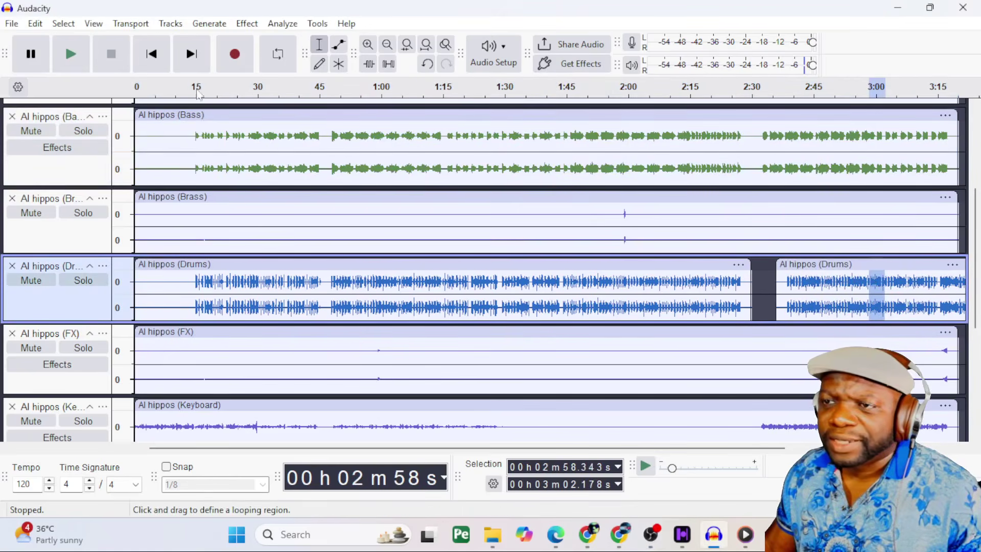
Play the project from about 0:40 on the timeline for a few seconds and stop it.
{"action": "left_click", "coordinate": [299, 89]}
{"action": "right_click", "coordinate": [299, 89]}
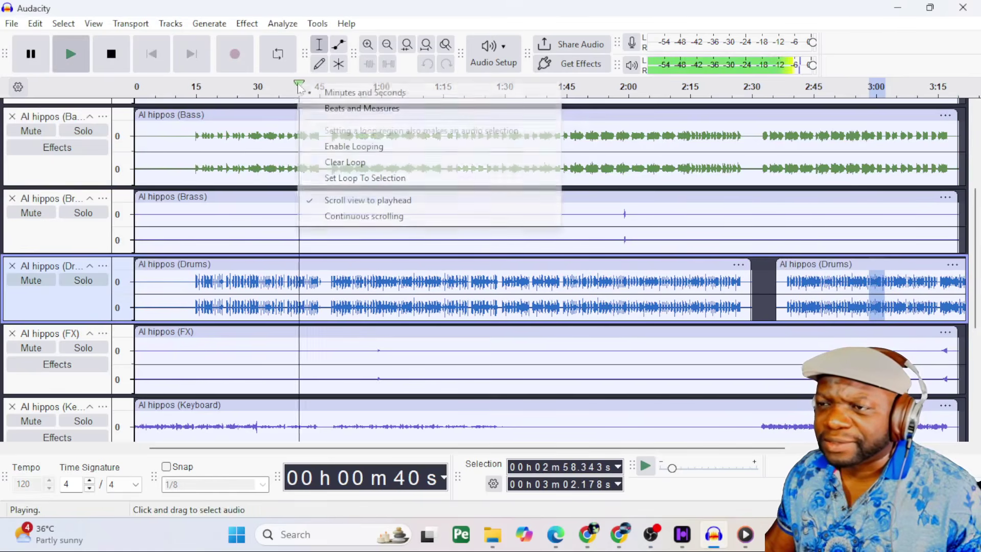
{"action": "key", "text": "Escape"}
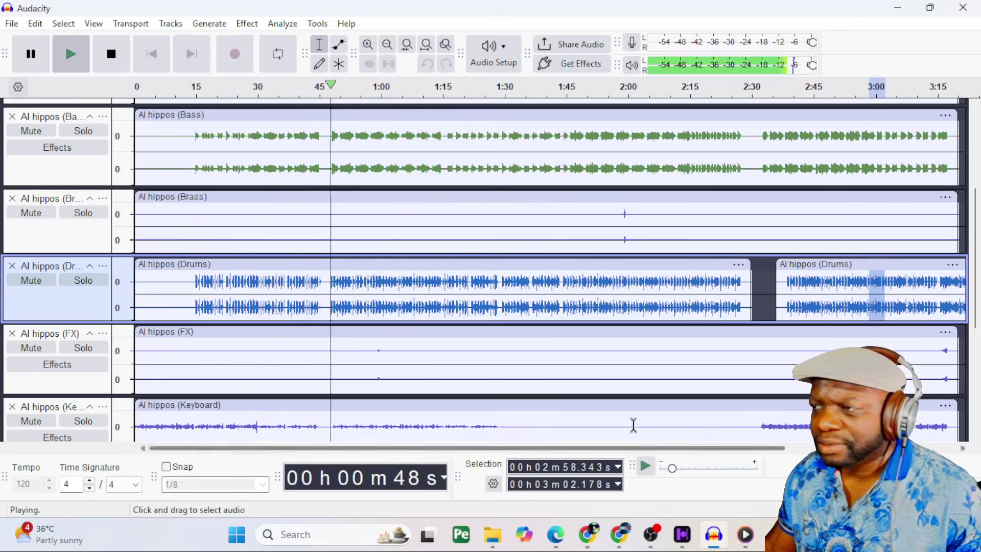
{"action": "key", "text": "space"}
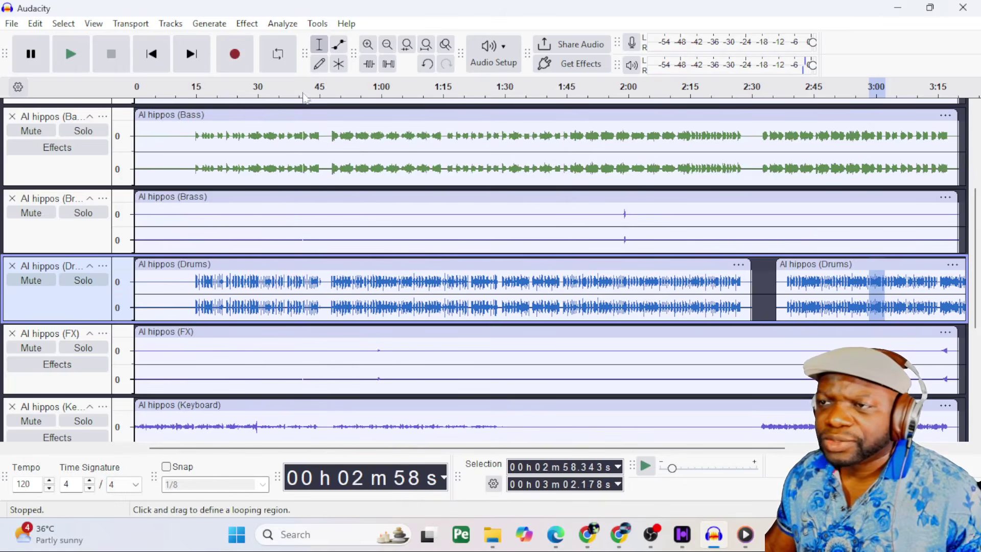
Switch the timeline ruler to Beats and Measures and enable looping.
{"action": "right_click", "coordinate": [295, 91]}
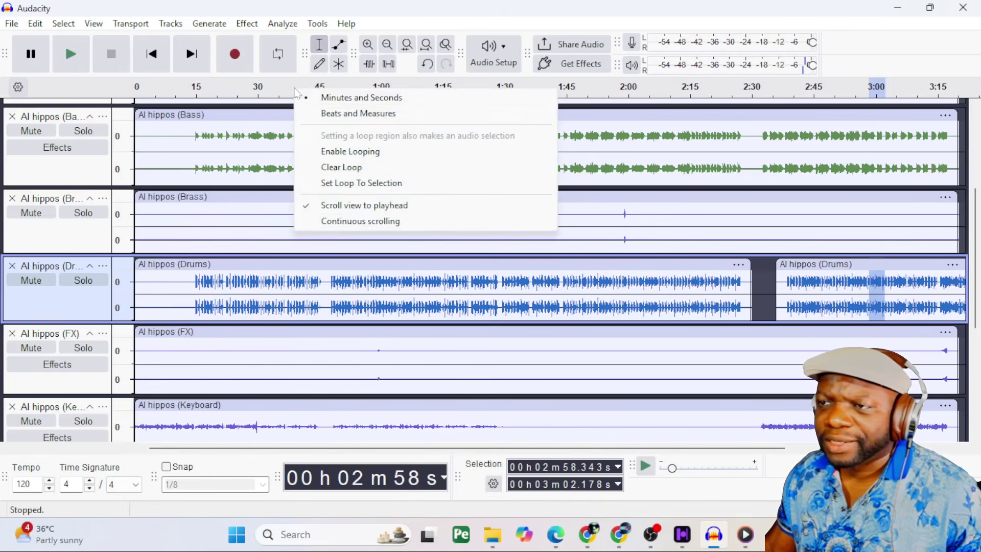
{"action": "left_click", "coordinate": [344, 98]}
{"action": "right_click", "coordinate": [340, 93]}
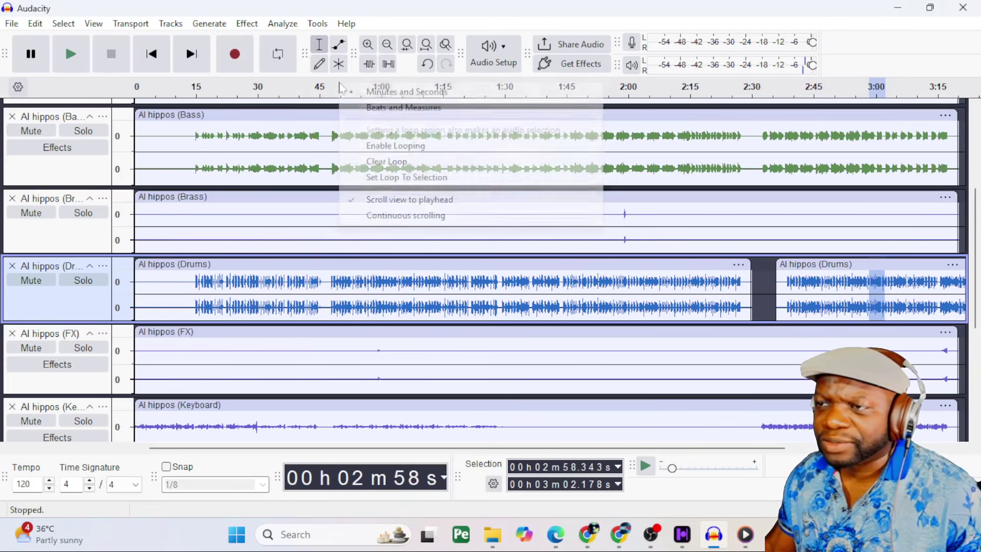
{"action": "left_click", "coordinate": [366, 107]}
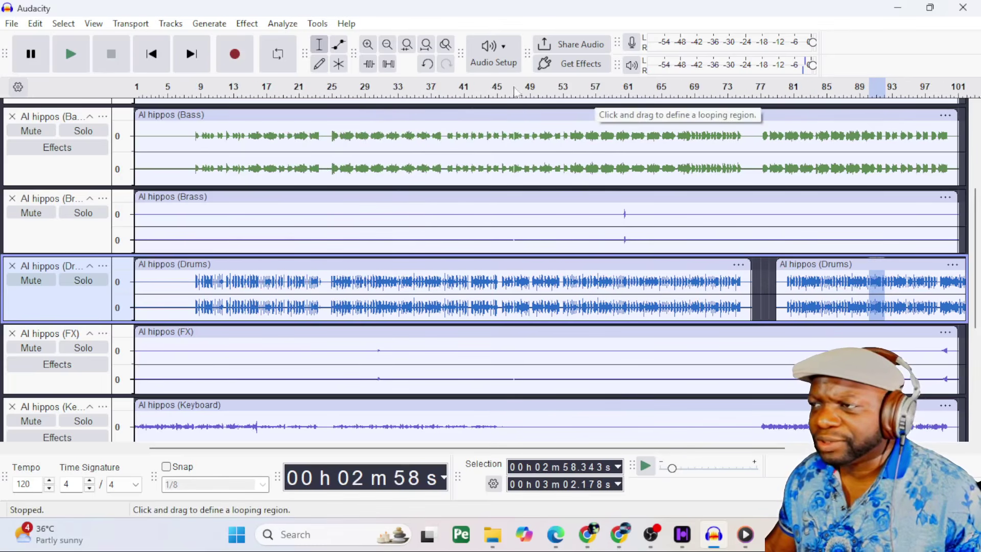
{"action": "right_click", "coordinate": [318, 91]}
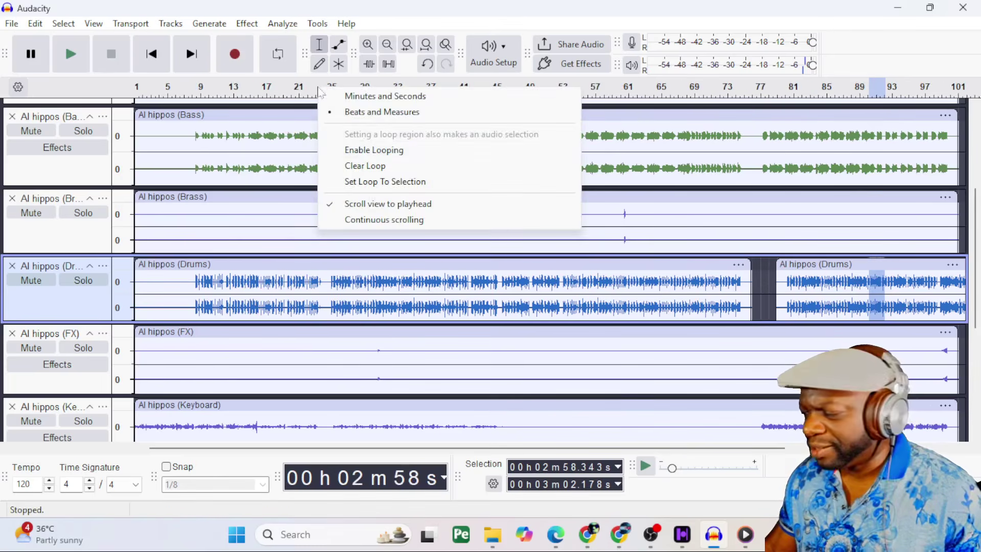
{"action": "left_click", "coordinate": [387, 153]}
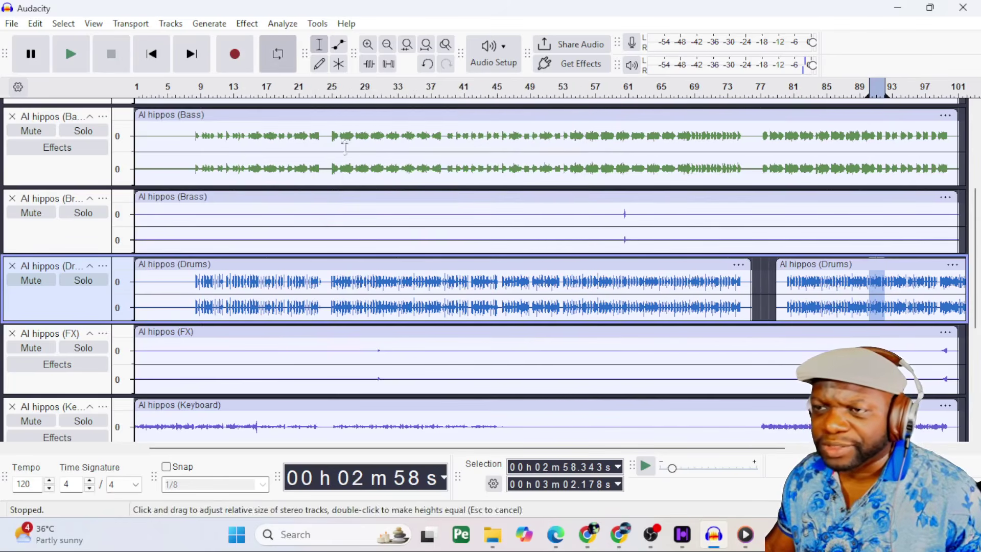
Reduce the height of the Backing Vocals track above the Bass track.
{"action": "scroll", "coordinate": [348, 132], "scroll_direction": "up", "scroll_amount": 3}
{"action": "right_click", "coordinate": [353, 107]}
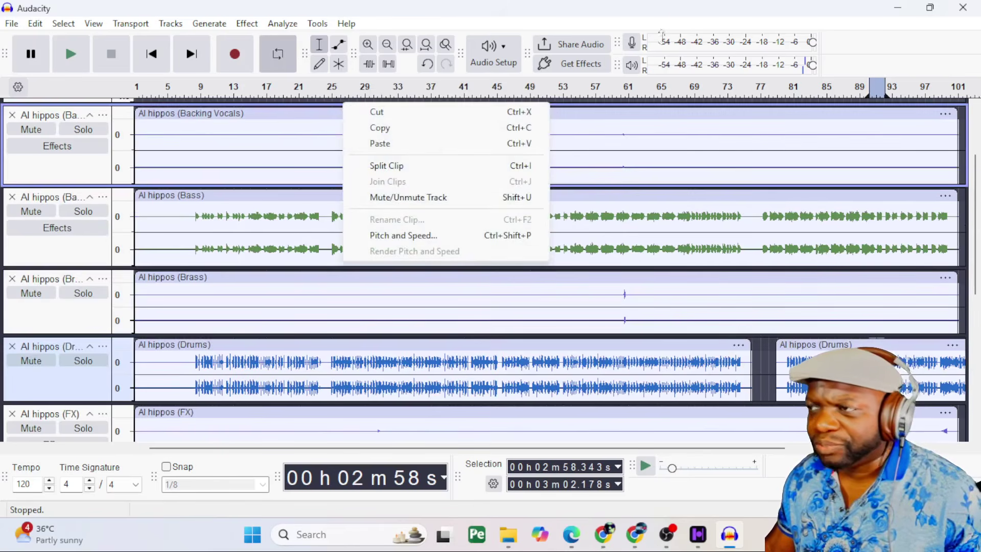
{"action": "left_click", "coordinate": [875, 55]}
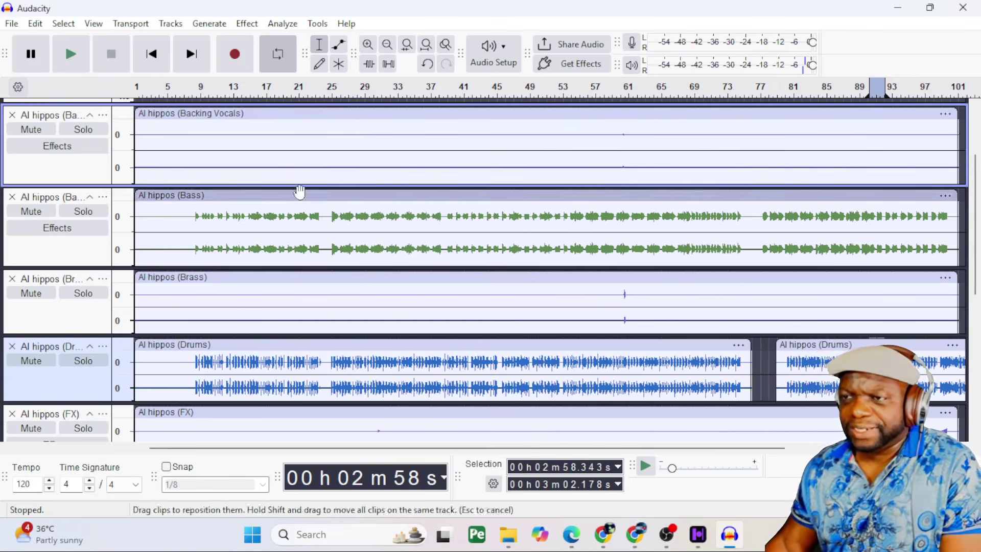
{"action": "left_click_drag", "start_coordinate": [301, 186], "coordinate": [312, 149]}
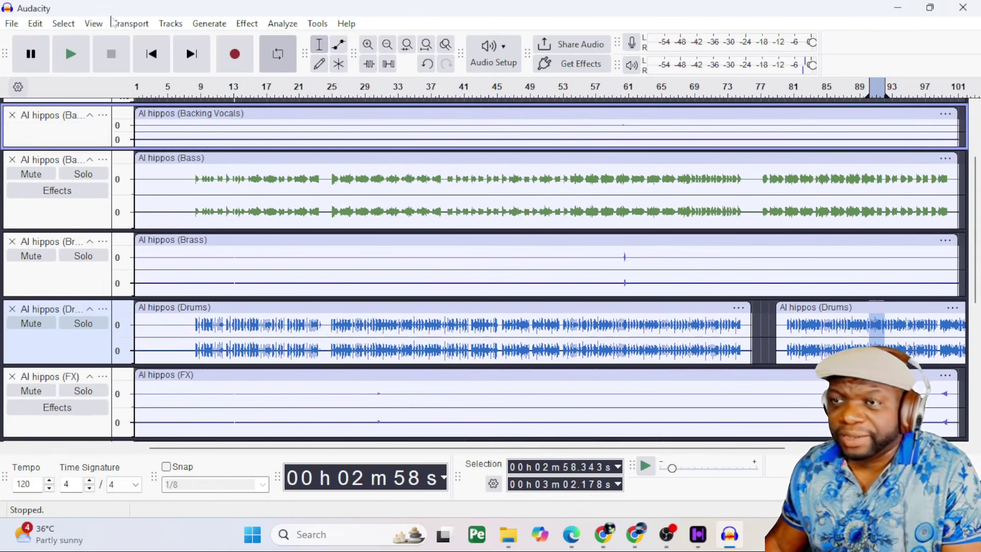
Browse the available effects, including the Delay and Reverb group, without applying any.
{"action": "left_click", "coordinate": [110, 23]}
{"action": "mouse_move", "coordinate": [222, 26]}
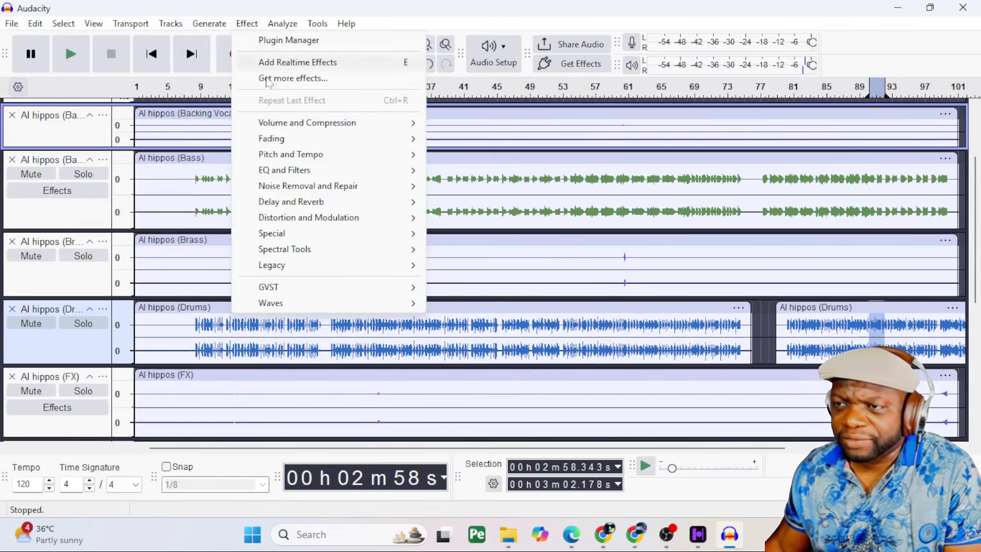
{"action": "mouse_move", "coordinate": [287, 205]}
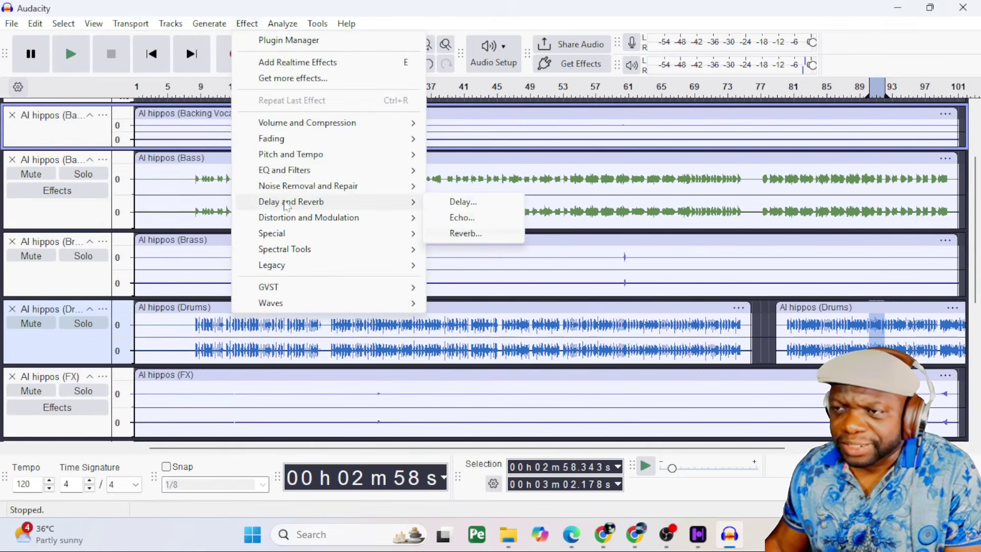
{"action": "left_click", "coordinate": [86, 207]}
Solo the Bass track, play it briefly from the start, and stop playback.
{"action": "left_click", "coordinate": [83, 174]}
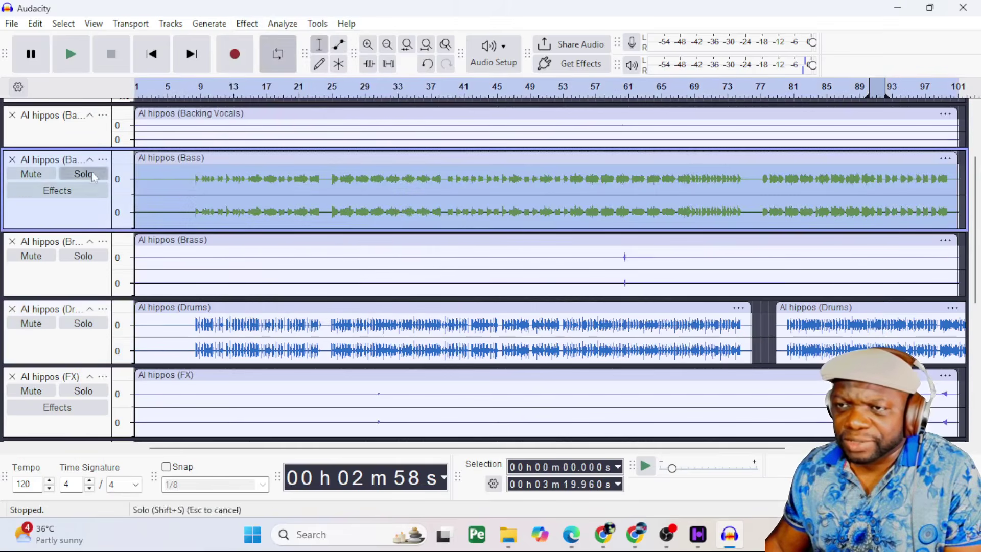
{"action": "left_click", "coordinate": [104, 176]}
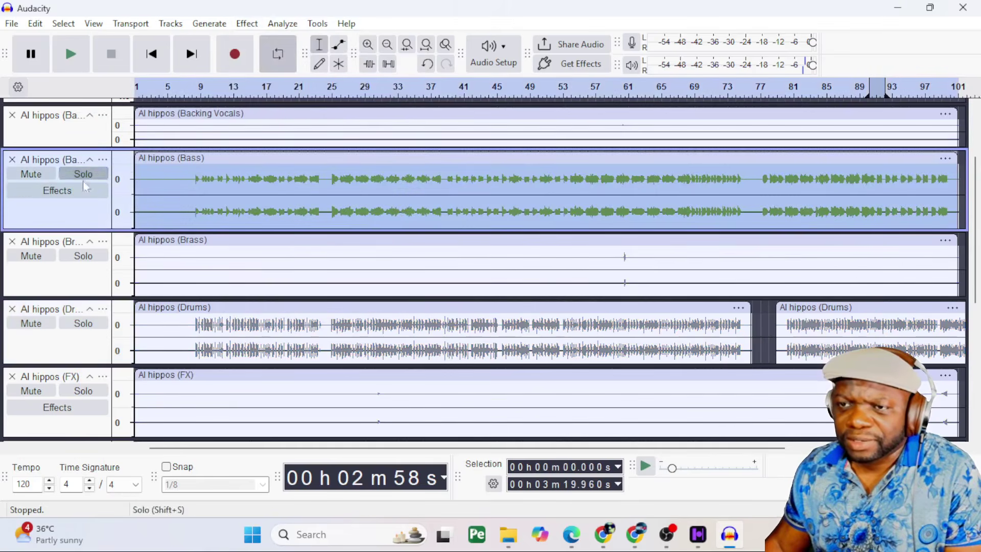
{"action": "left_click", "coordinate": [84, 177]}
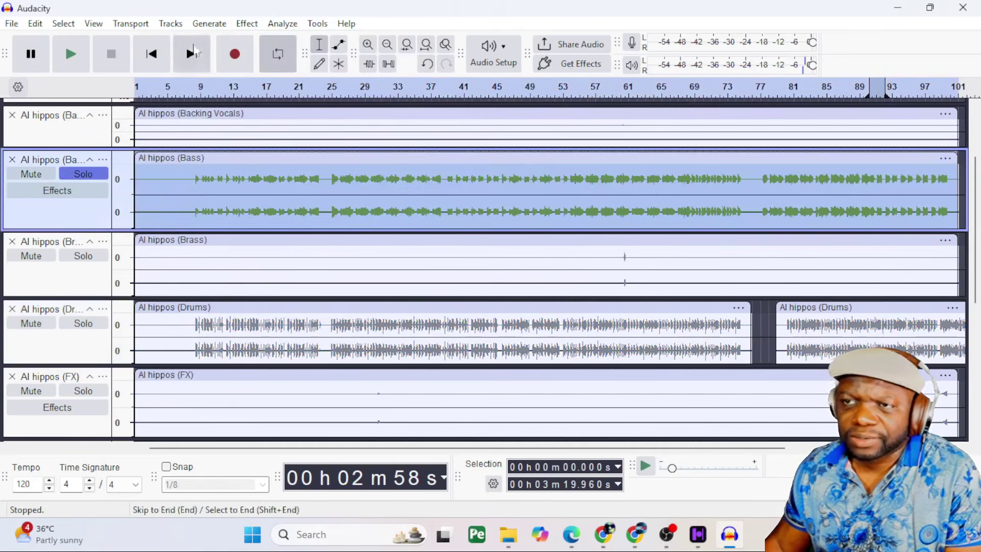
{"action": "left_click", "coordinate": [70, 54]}
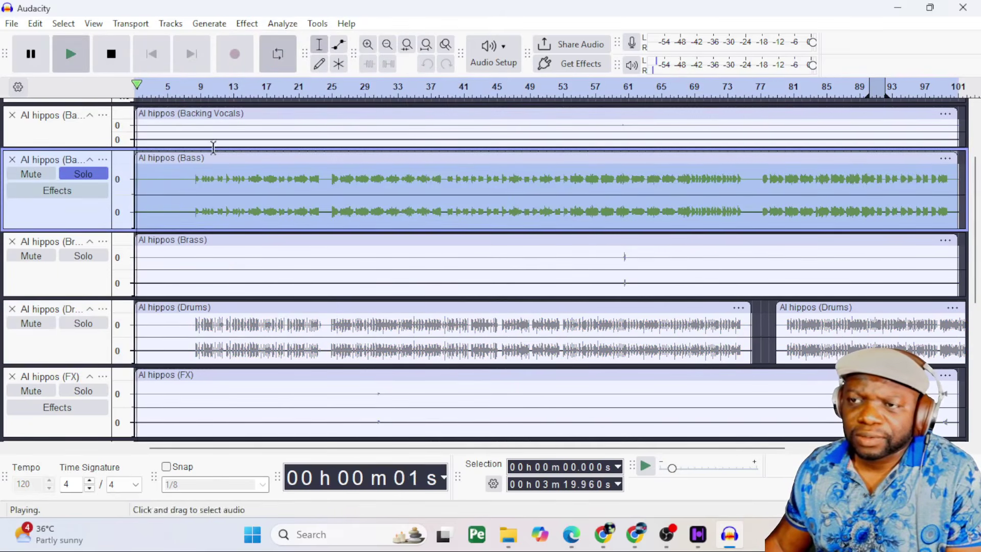
{"action": "left_click", "coordinate": [194, 168]}
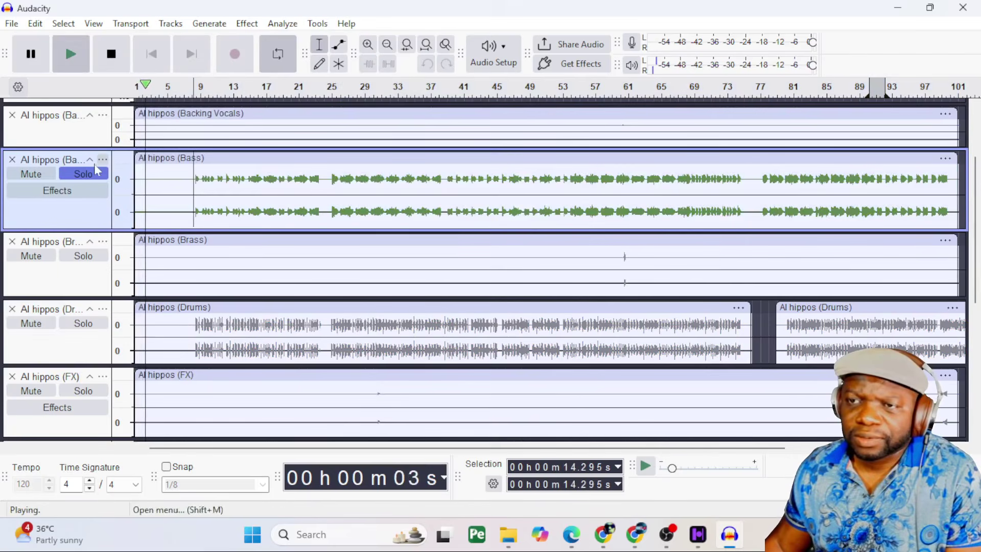
{"action": "left_click", "coordinate": [114, 54]}
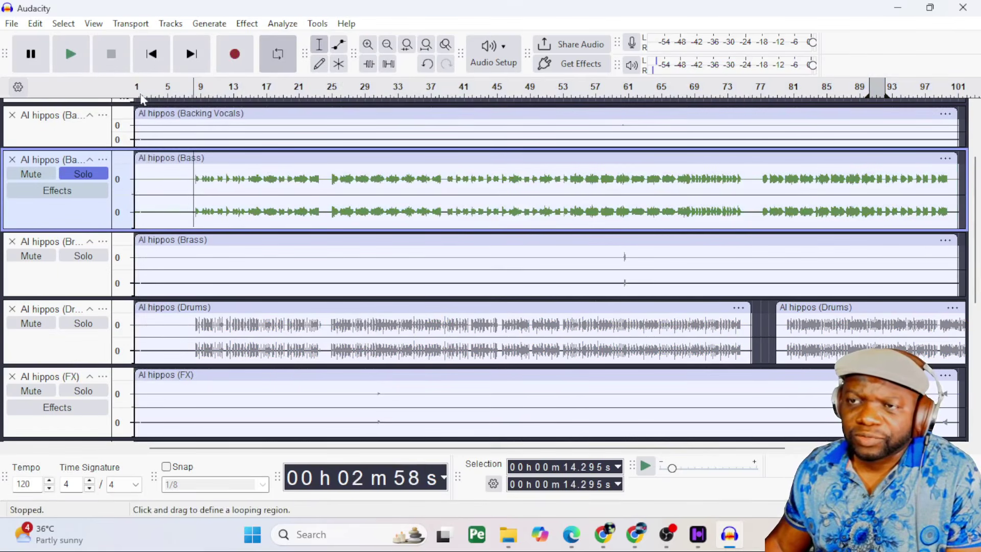
Set a loop region from about measure 4 to measure 9 and start playback at about measure 13.
{"action": "left_click_drag", "start_coordinate": [163, 87], "coordinate": [202, 87]}
{"action": "left_click", "coordinate": [232, 90]}
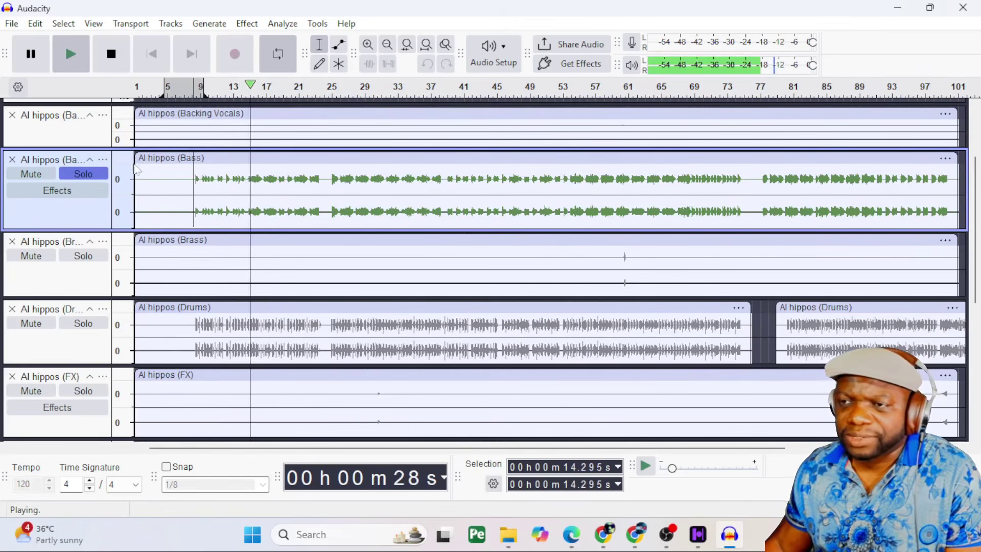
Switch the solo from the Bass track to the Drums track and select the first Drums clip.
{"action": "left_click", "coordinate": [102, 321]}
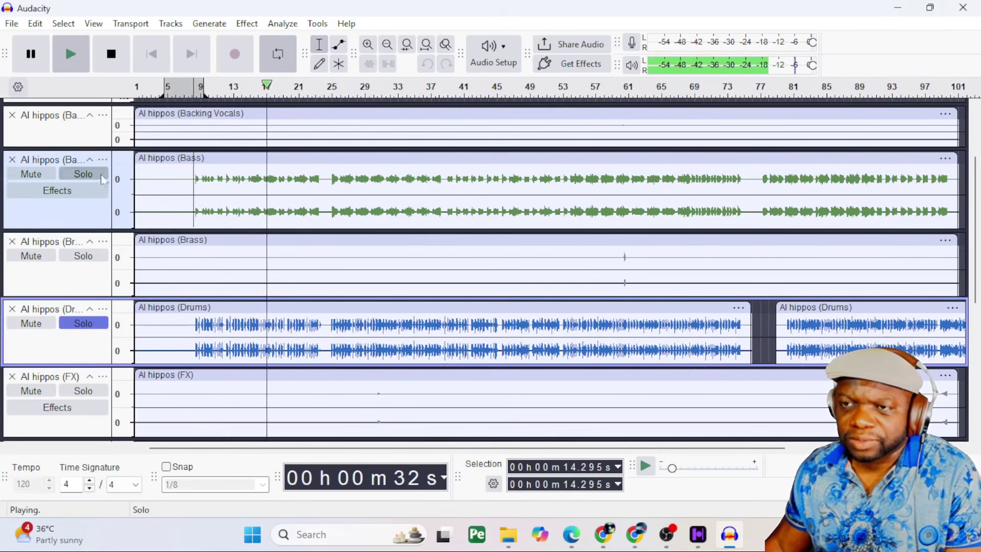
{"action": "left_click", "coordinate": [97, 205]}
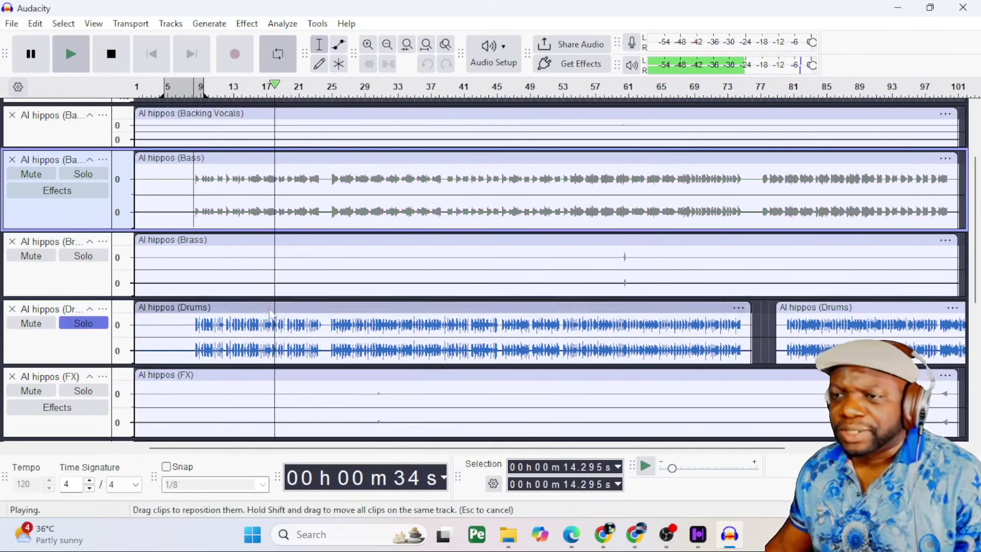
{"action": "right_click", "coordinate": [258, 307]}
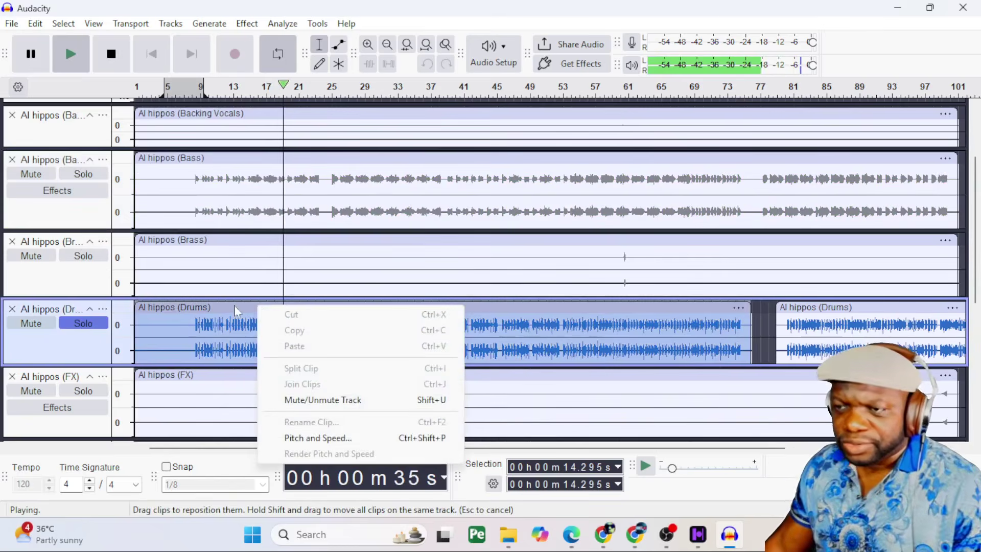
{"action": "left_click", "coordinate": [234, 305]}
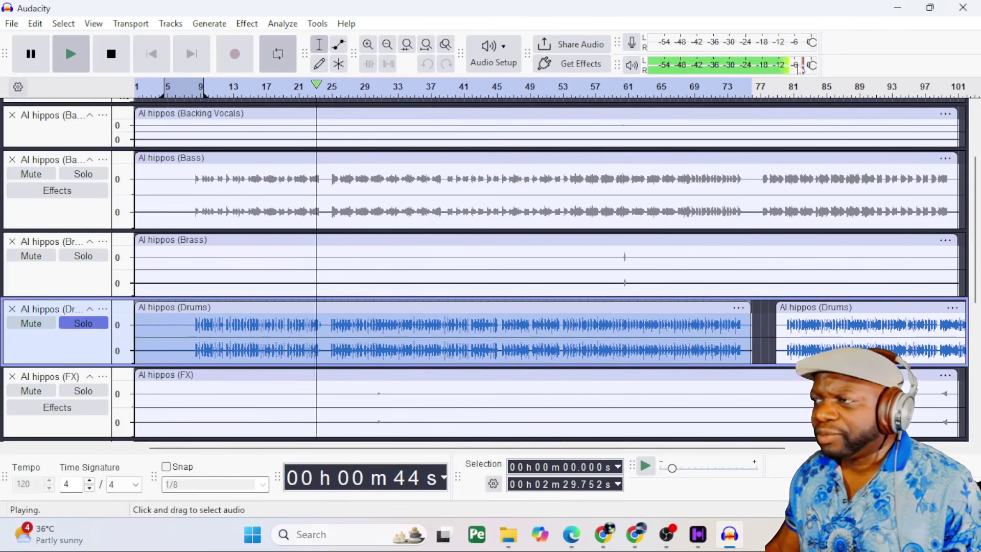
Lower the playback level to 57 while the drums play, and try a level of 71 without applying it.
{"action": "scroll", "coordinate": [744, 70], "scroll_direction": "down", "scroll_amount": 1}
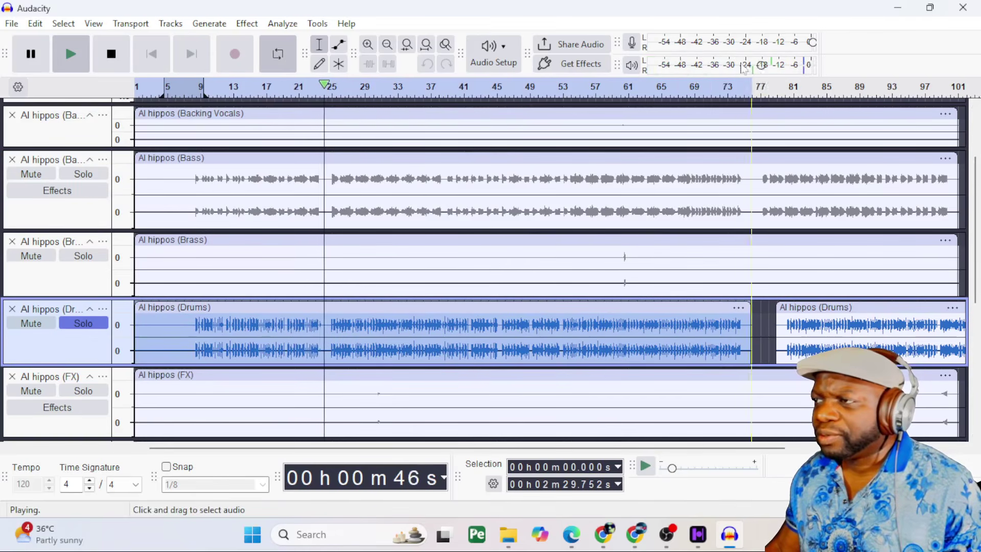
{"action": "left_click", "coordinate": [743, 69]}
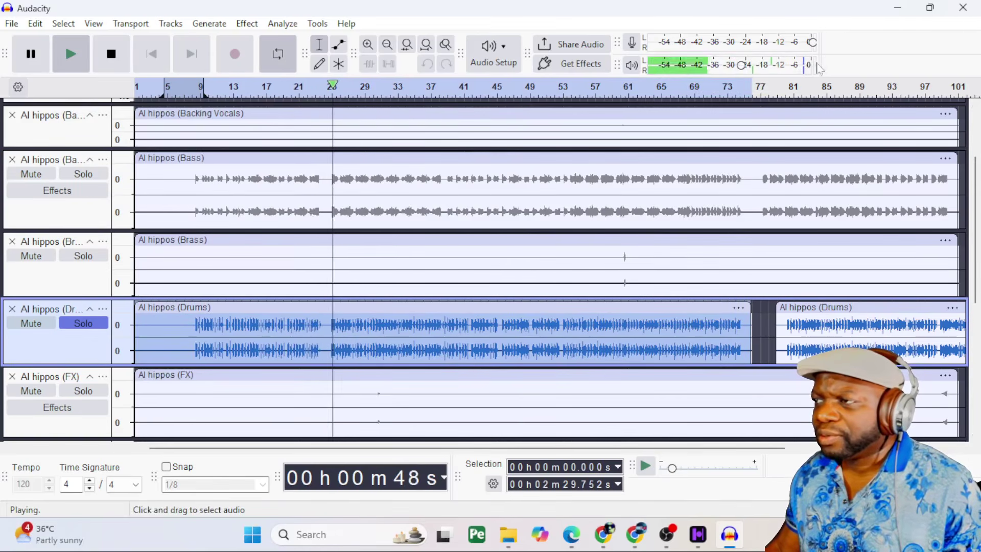
{"action": "left_click", "coordinate": [693, 66]}
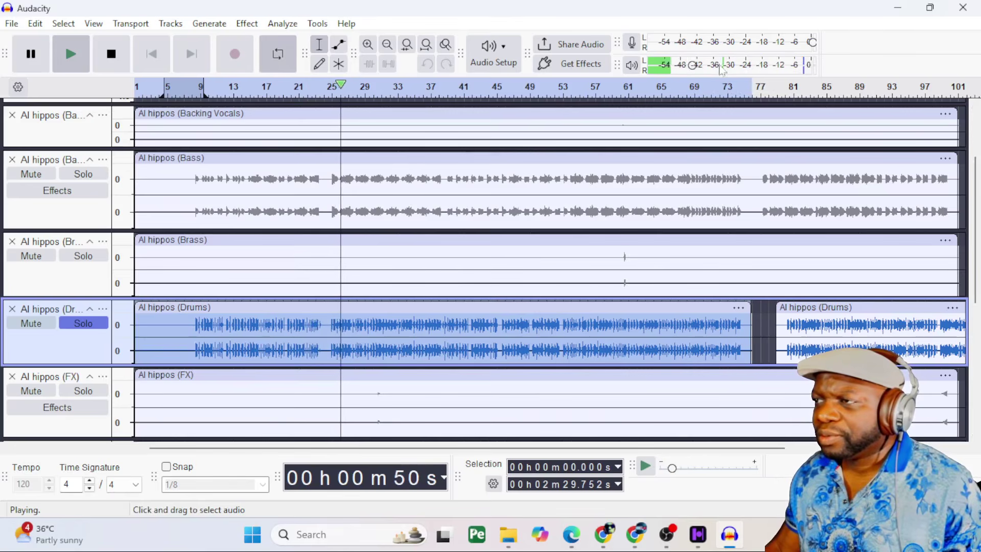
{"action": "left_click", "coordinate": [729, 69]}
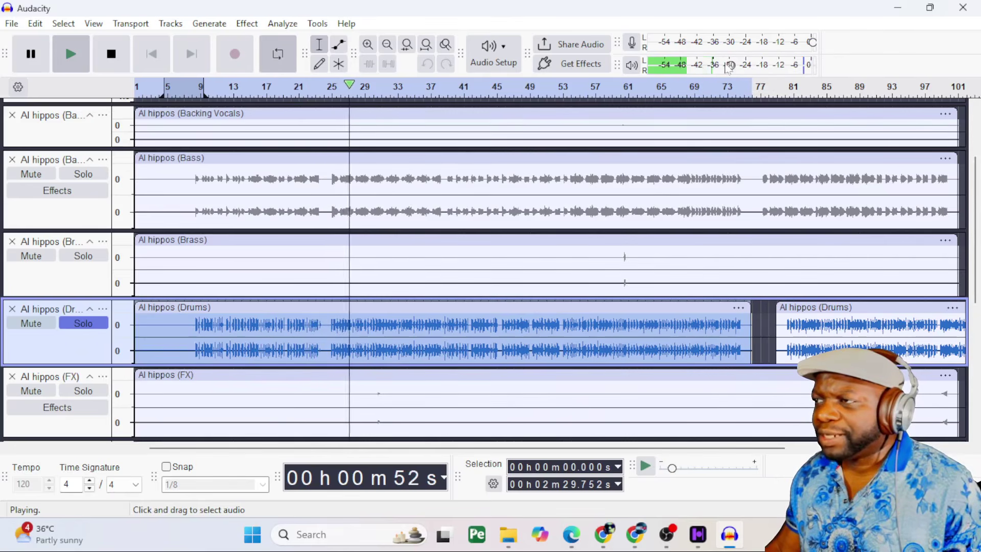
{"action": "double_click", "coordinate": [746, 68]}
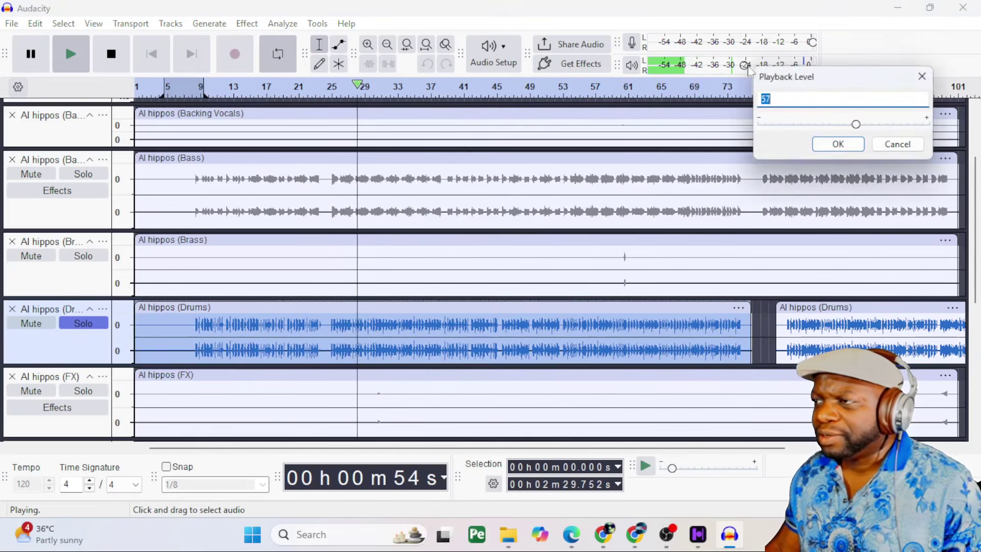
{"action": "left_click_drag", "start_coordinate": [856, 124], "coordinate": [879, 124]}
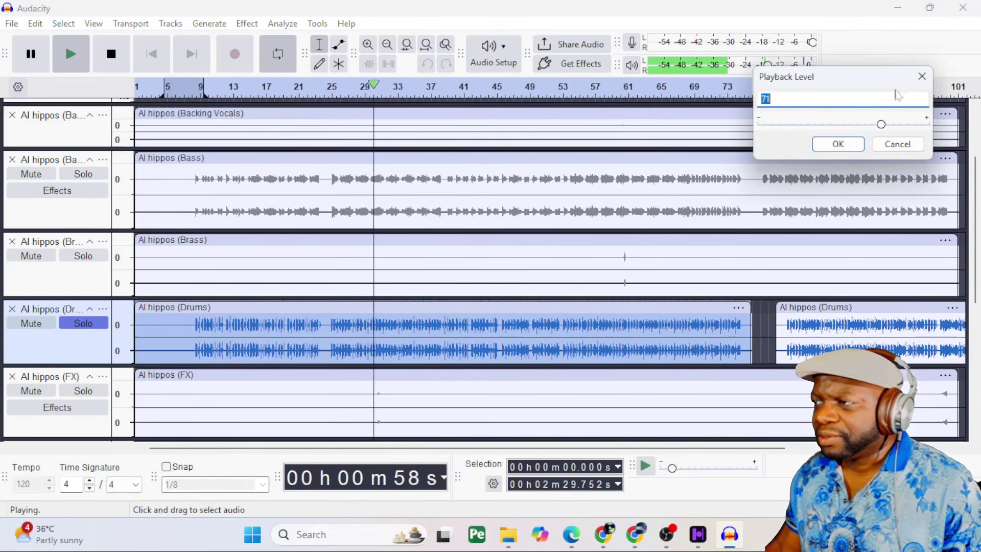
{"action": "left_click", "coordinate": [921, 76]}
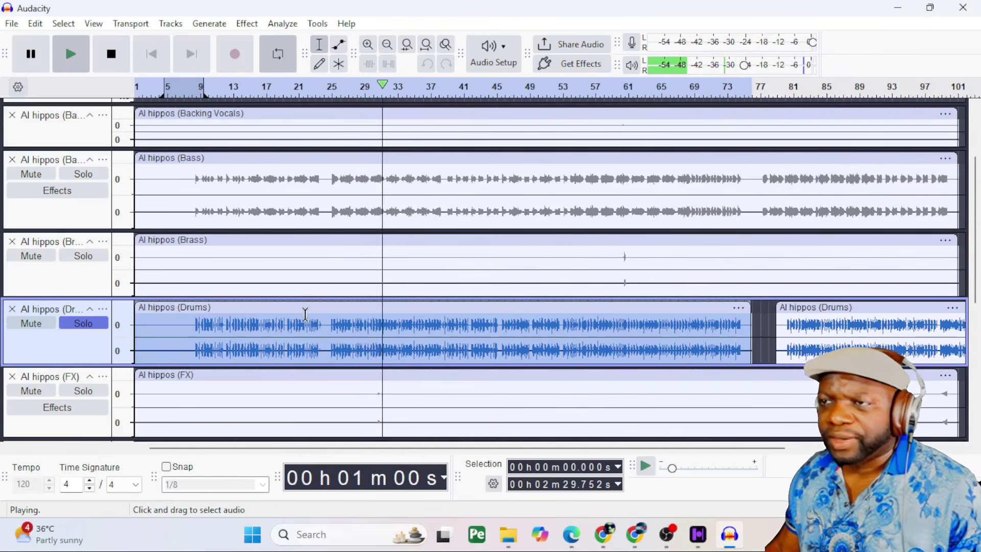
Review the effect categories available for the selected Drums clip during playback.
{"action": "left_click", "coordinate": [247, 24]}
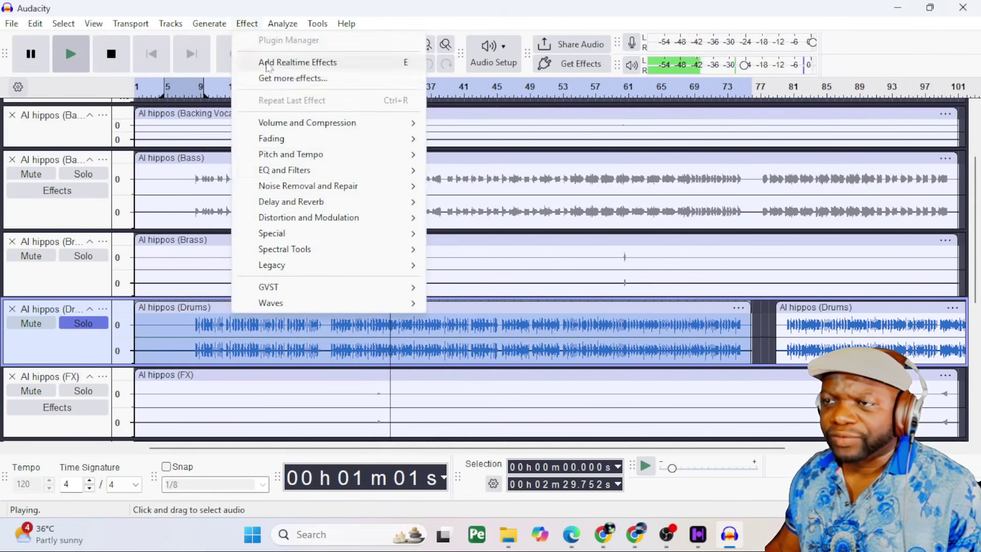
{"action": "mouse_move", "coordinate": [362, 191]}
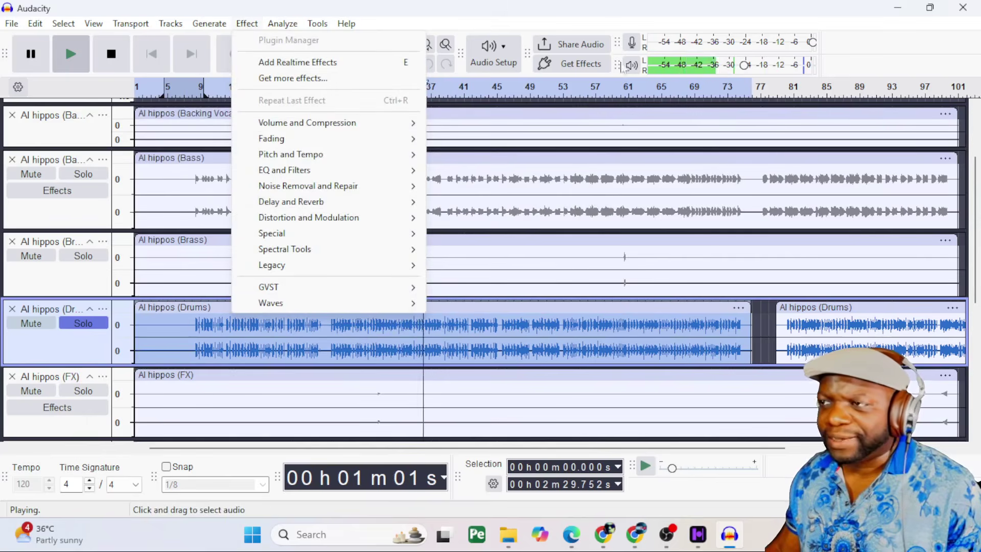
{"action": "left_click", "coordinate": [610, 11]}
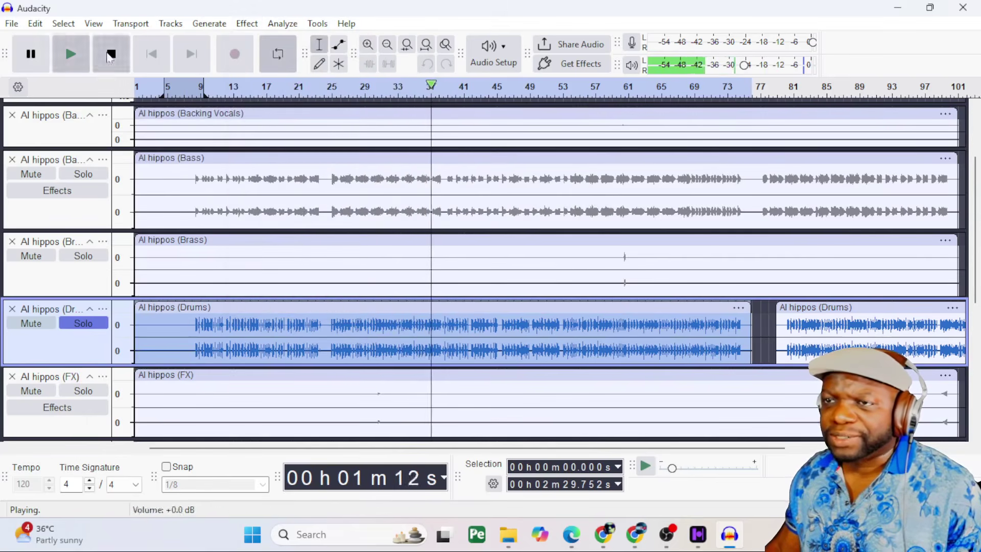
Stop playback and apply Reverb to the selected first Drums clip with 75% room size and 50% reverberance, previewing it first.
{"action": "left_click", "coordinate": [111, 54]}
{"action": "right_click", "coordinate": [254, 325]}
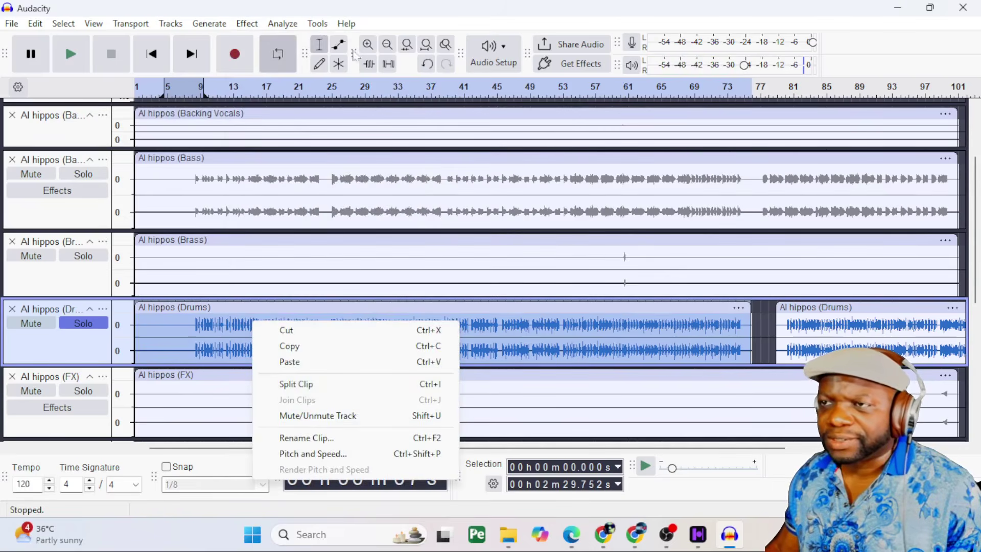
{"action": "key", "text": "Escape"}
{"action": "left_click", "coordinate": [257, 24]}
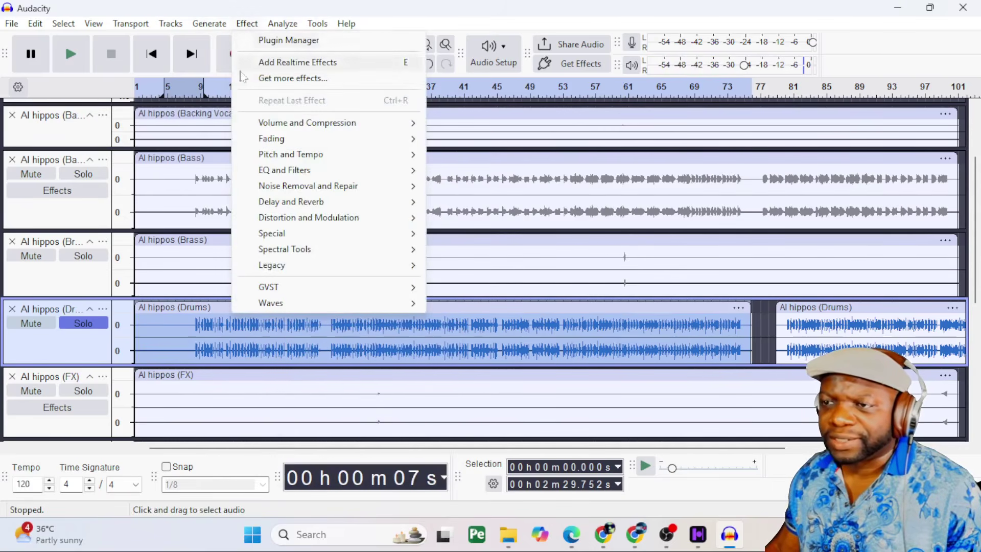
{"action": "mouse_move", "coordinate": [340, 202]}
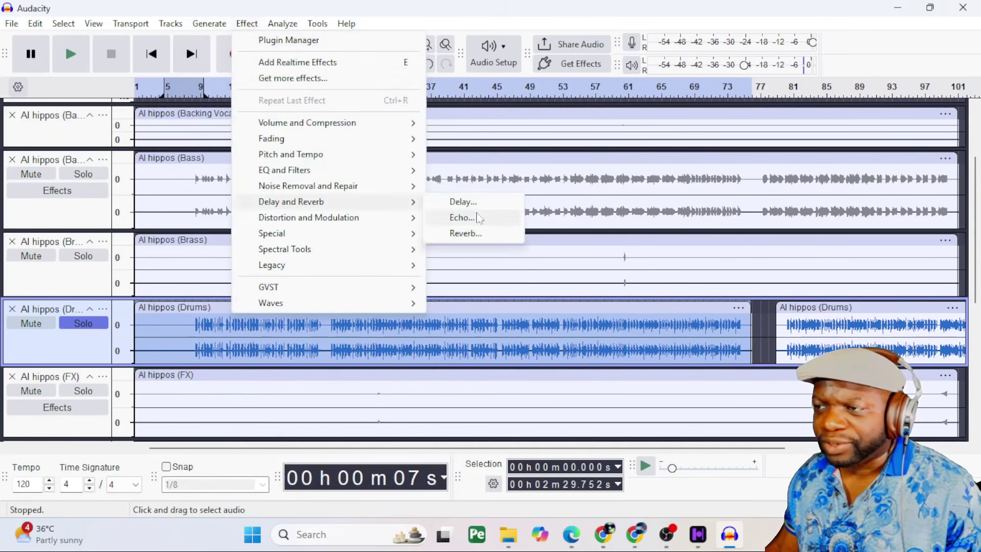
{"action": "left_click", "coordinate": [472, 234]}
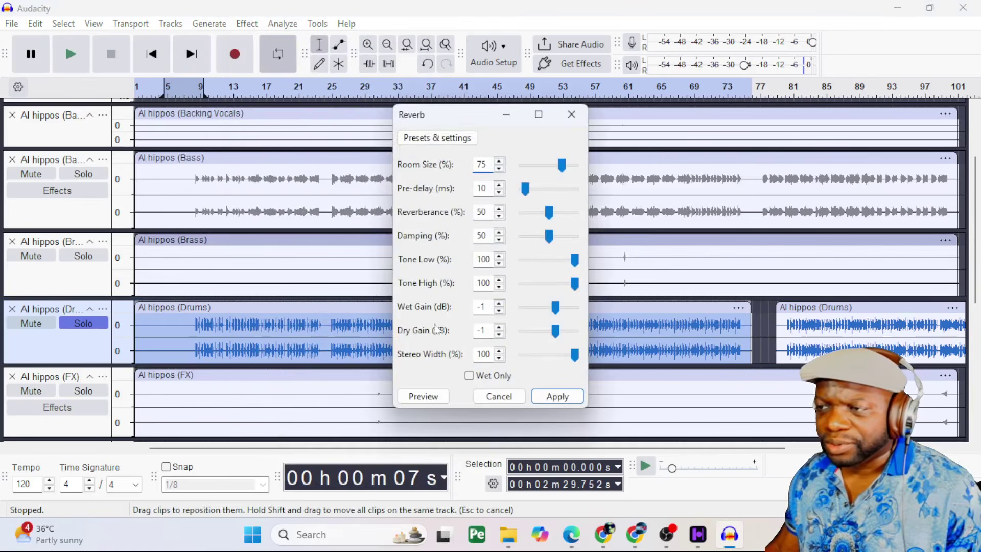
{"action": "left_click", "coordinate": [435, 399]}
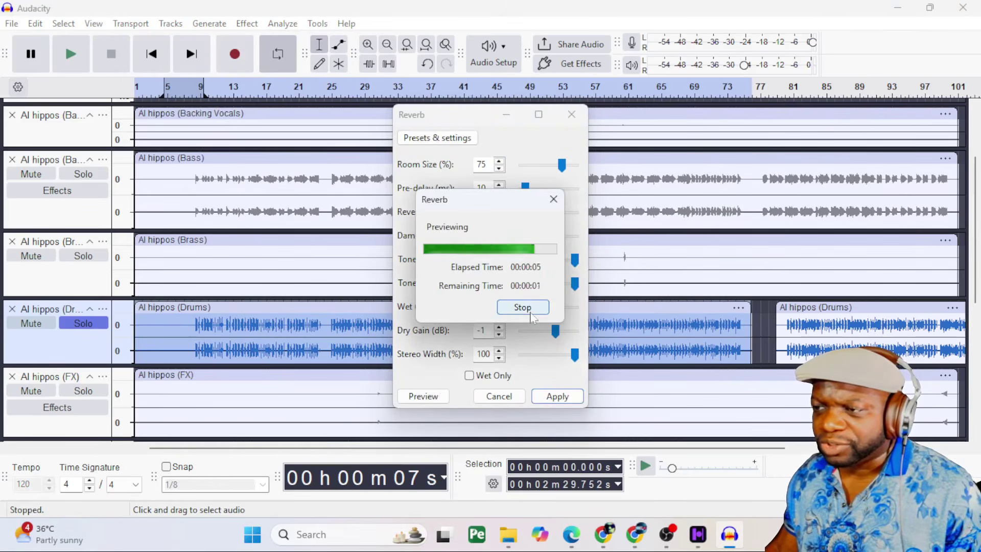
{"action": "left_click", "coordinate": [529, 312]}
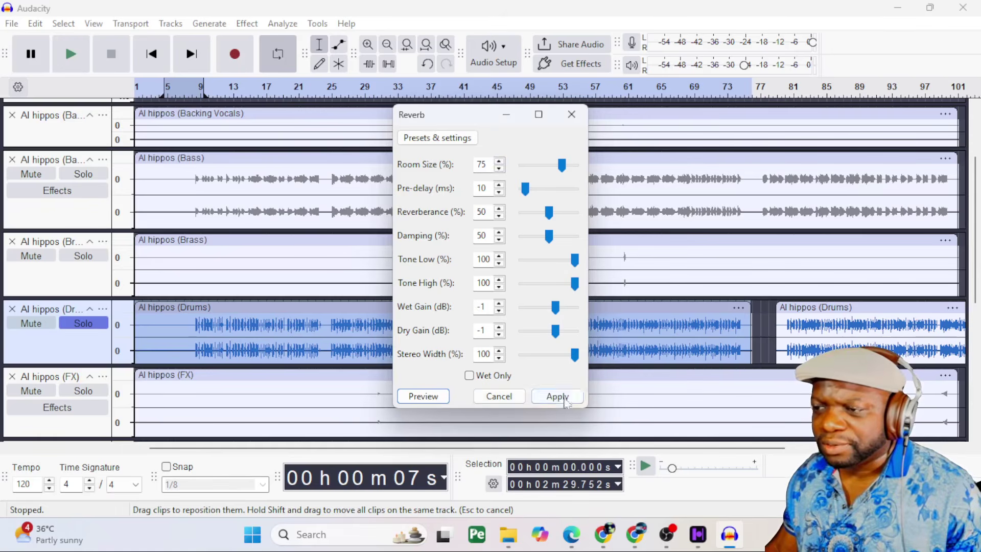
{"action": "left_click", "coordinate": [557, 396]}
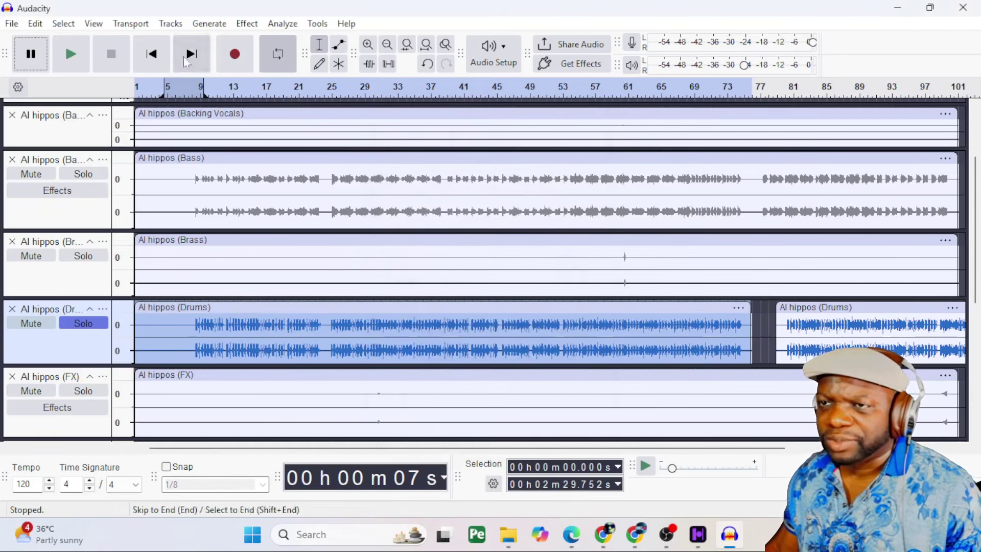
Listen to the soloed Drums track from the start and from about 15.5 s, and stop playback.
{"action": "left_click", "coordinate": [70, 54]}
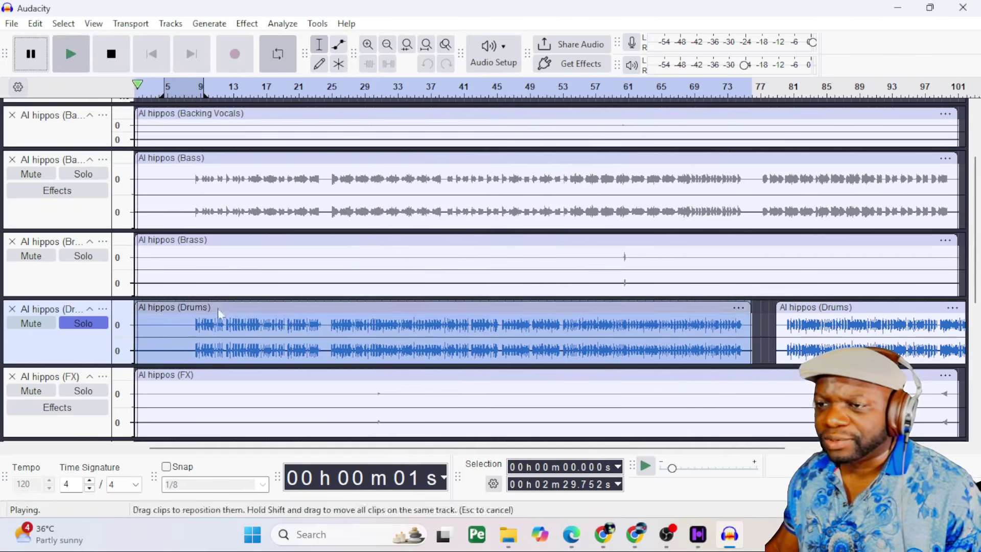
{"action": "left_click_drag", "start_coordinate": [190, 320], "coordinate": [187, 320]}
{"action": "left_click", "coordinate": [198, 322]}
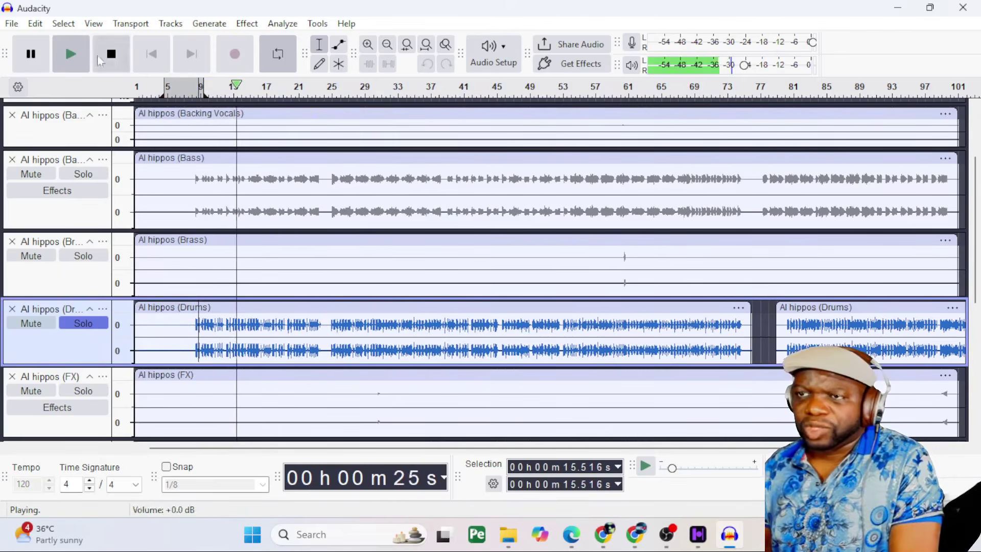
{"action": "left_click", "coordinate": [97, 54]}
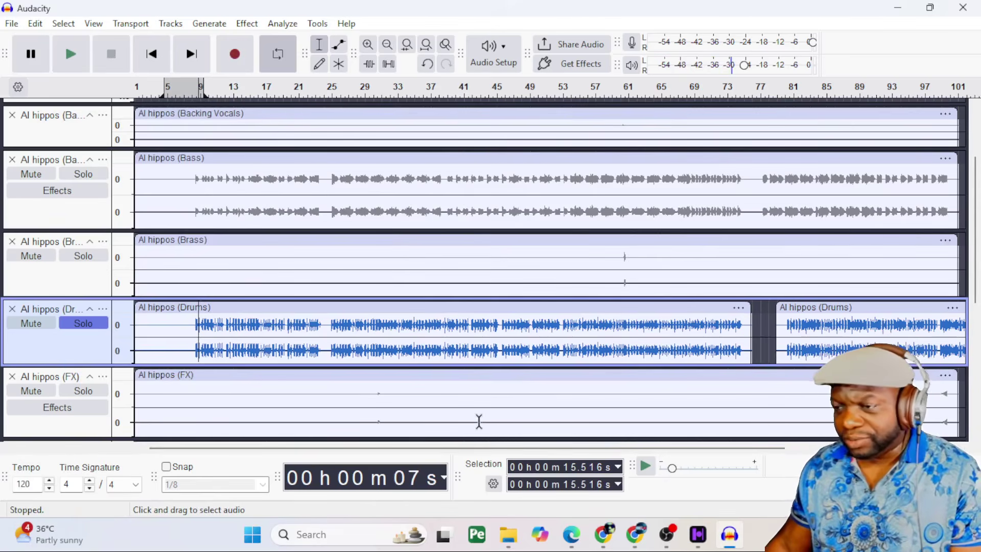
Switch to MuseHub and look through the Audacity page's previews, 3.7.5 release notes and reviews.
{"action": "left_click", "coordinate": [730, 535]}
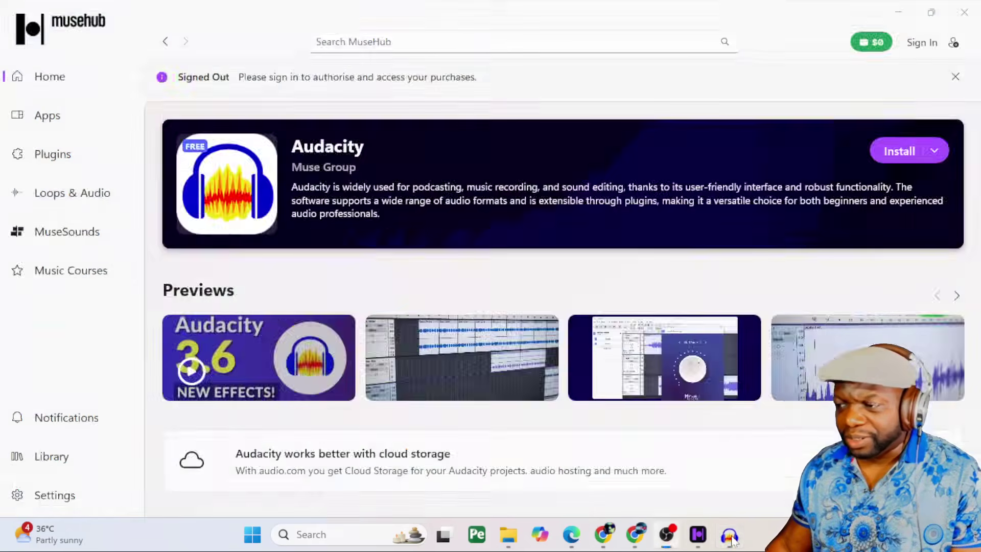
{"action": "left_click", "coordinate": [731, 536]}
{"action": "left_click", "coordinate": [729, 534]}
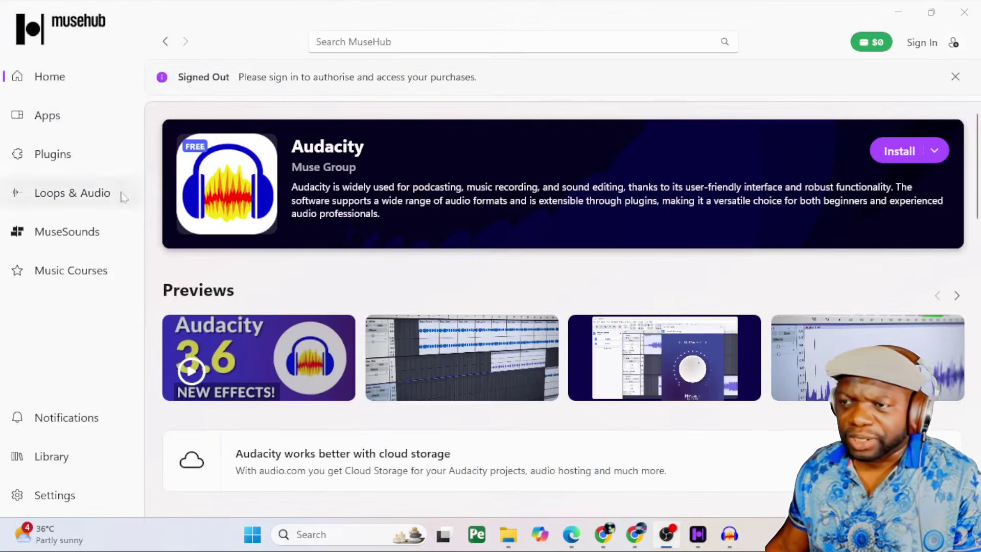
{"action": "scroll", "coordinate": [313, 261], "scroll_direction": "down", "scroll_amount": 3}
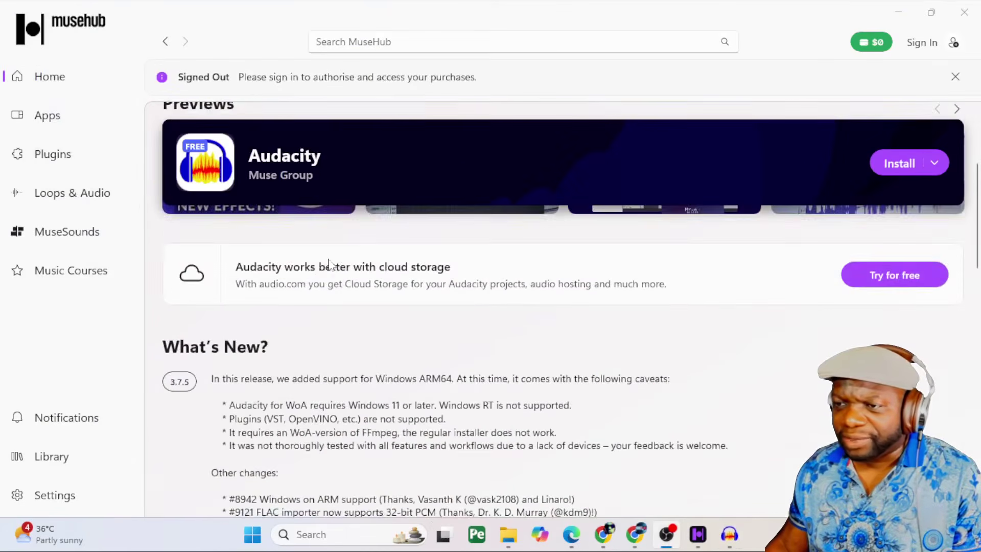
{"action": "scroll", "coordinate": [329, 265], "scroll_direction": "down", "scroll_amount": 10}
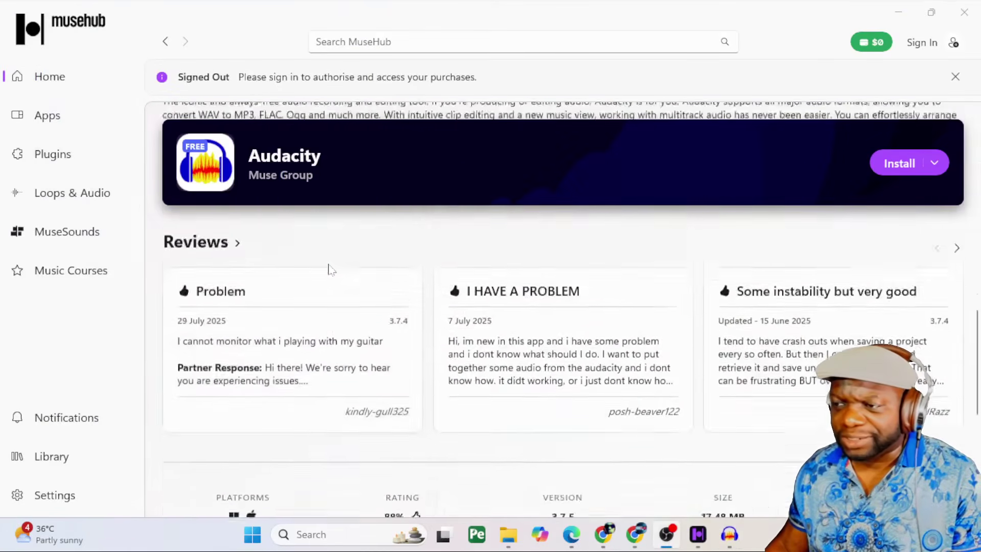
{"action": "scroll", "coordinate": [330, 268], "scroll_direction": "up", "scroll_amount": 12}
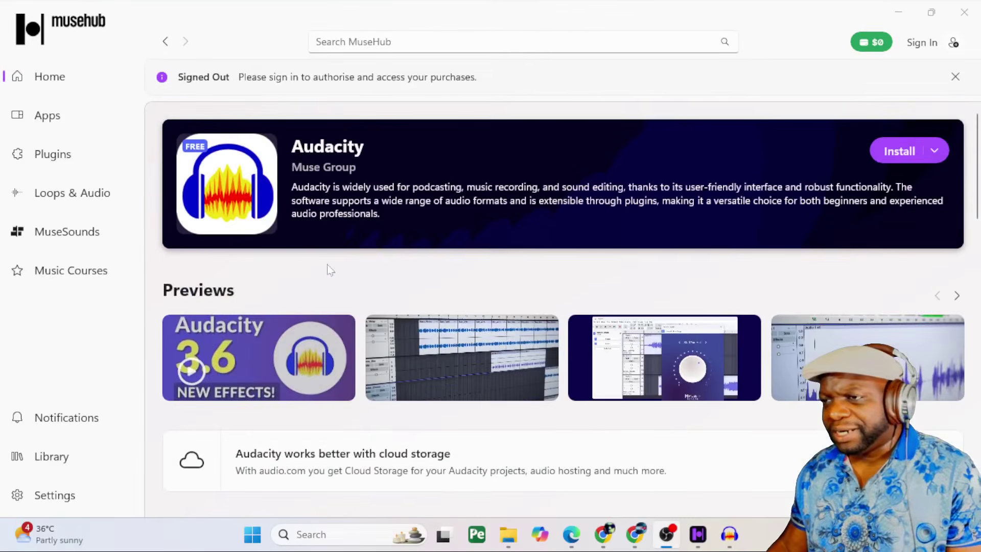